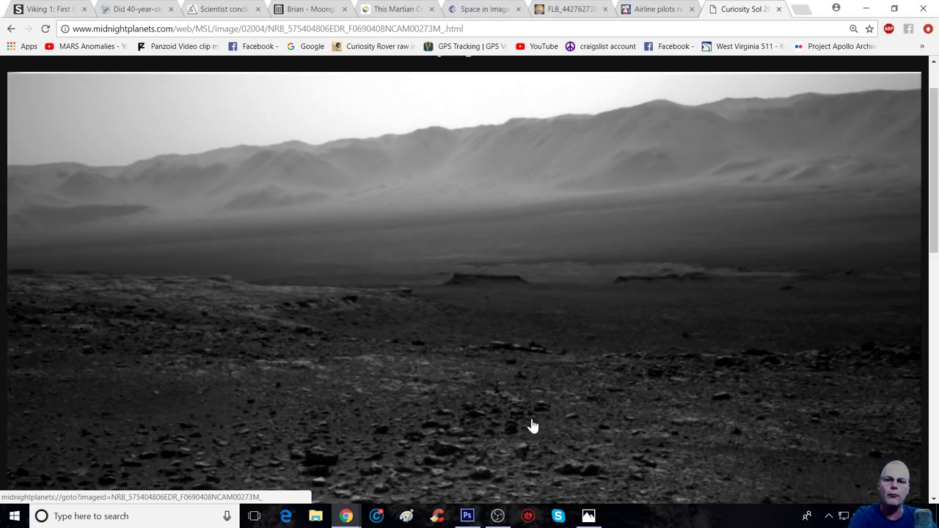
- Switch to Photoshop and show Snapshot 2 of the Curiosity rover image in place of Snapshot 1
click(474, 519)
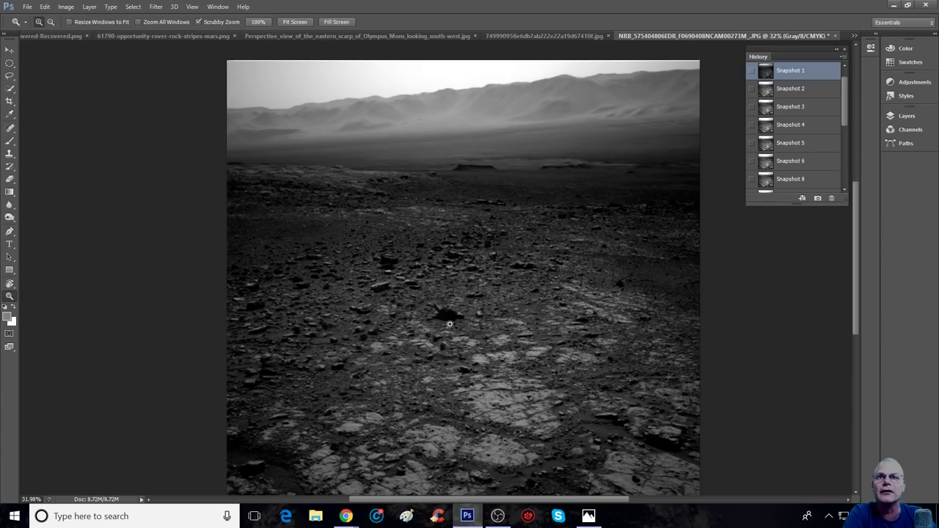
click(784, 95)
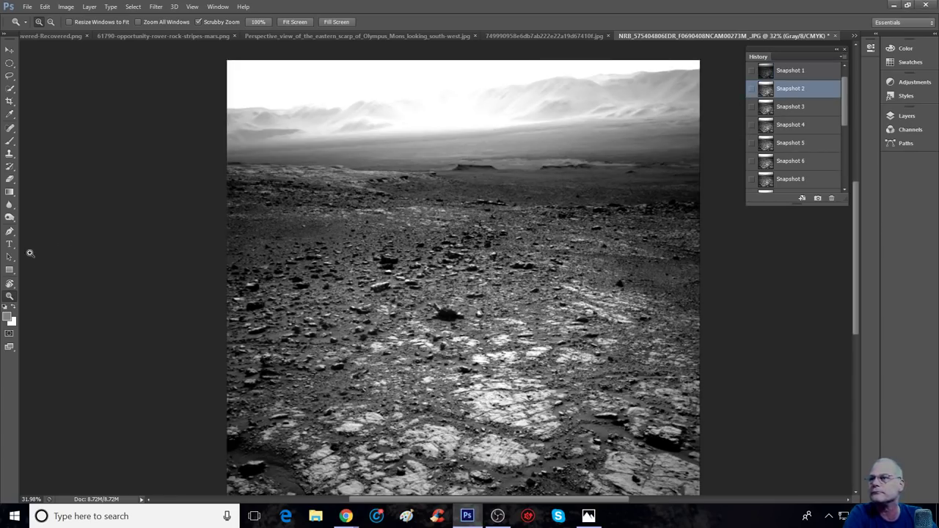
drag(98, 265, 298, 413)
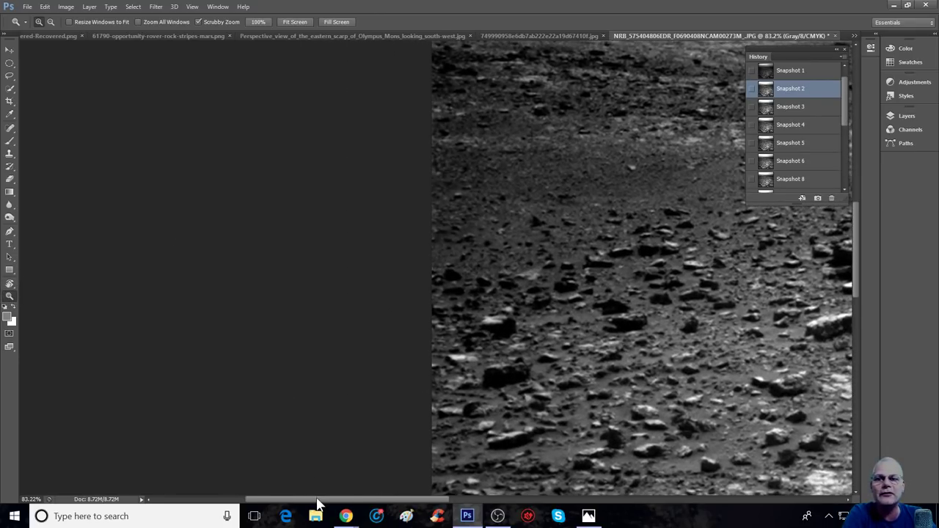
- Examine the brightened terrain from the left ridge past the flat-topped mesa to the image's right edge
drag(316, 503, 382, 505)
scroll(469, 347, up, 5)
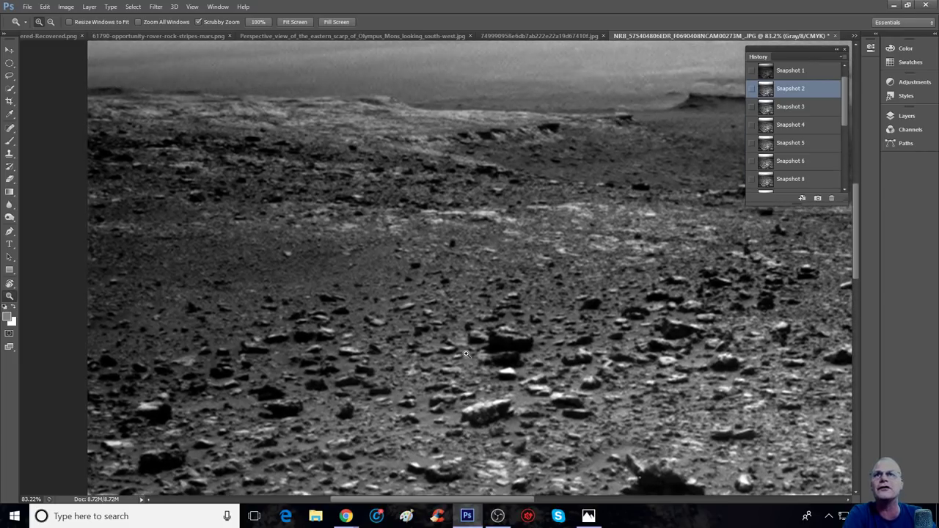
scroll(469, 347, up, 3)
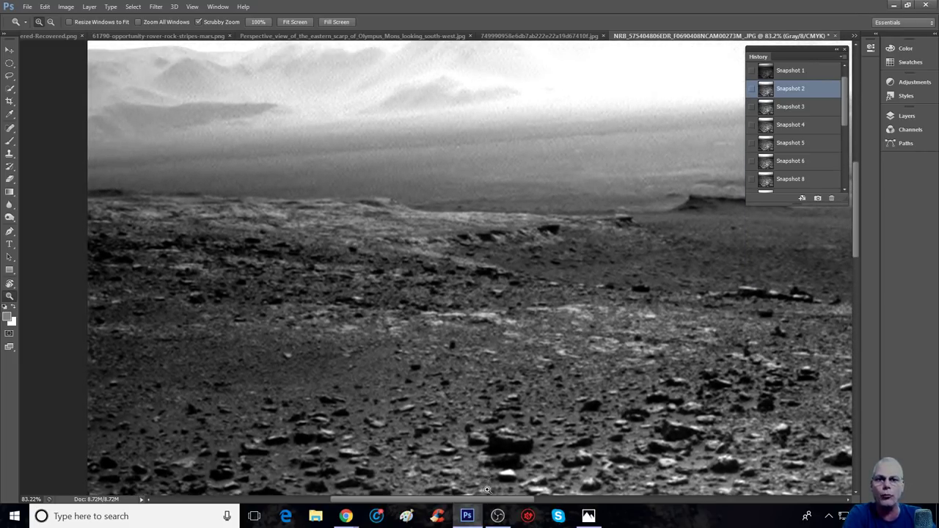
drag(484, 502, 506, 503)
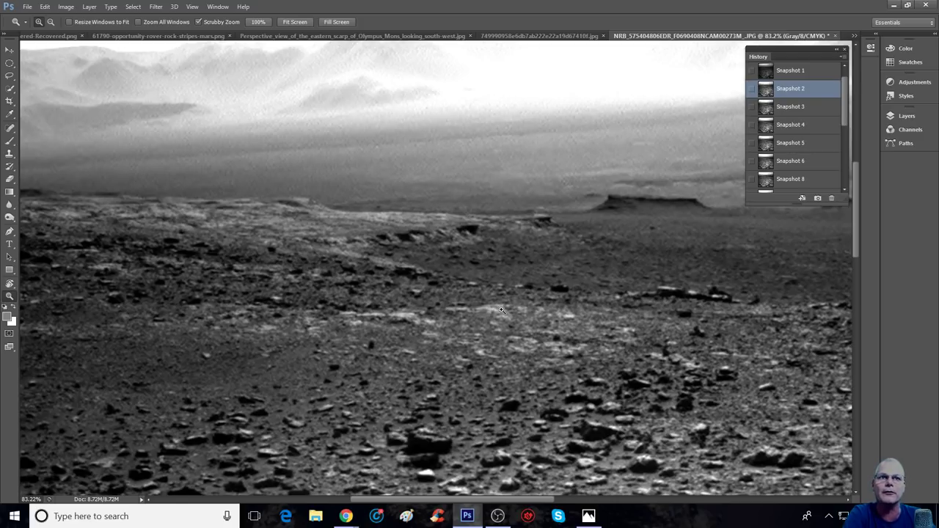
mouse_move(499, 510)
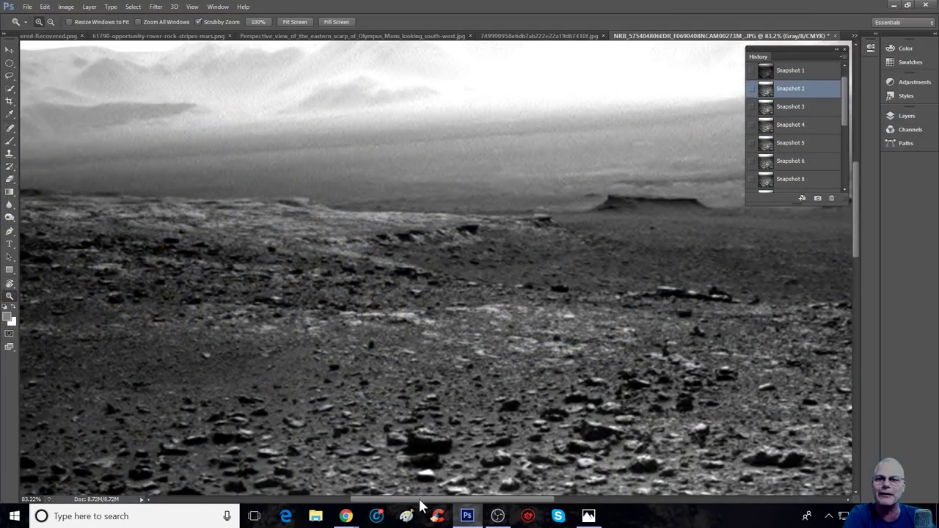
drag(505, 500, 559, 501)
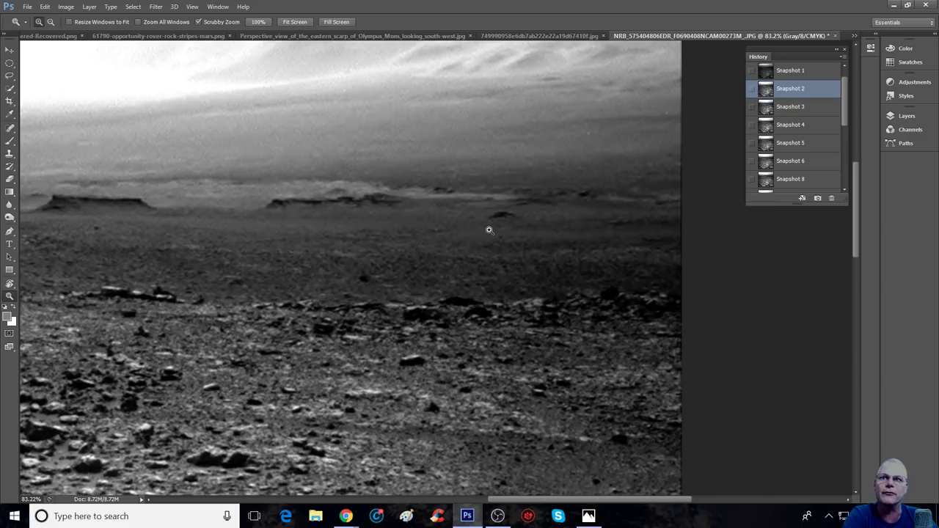
drag(618, 504, 476, 503)
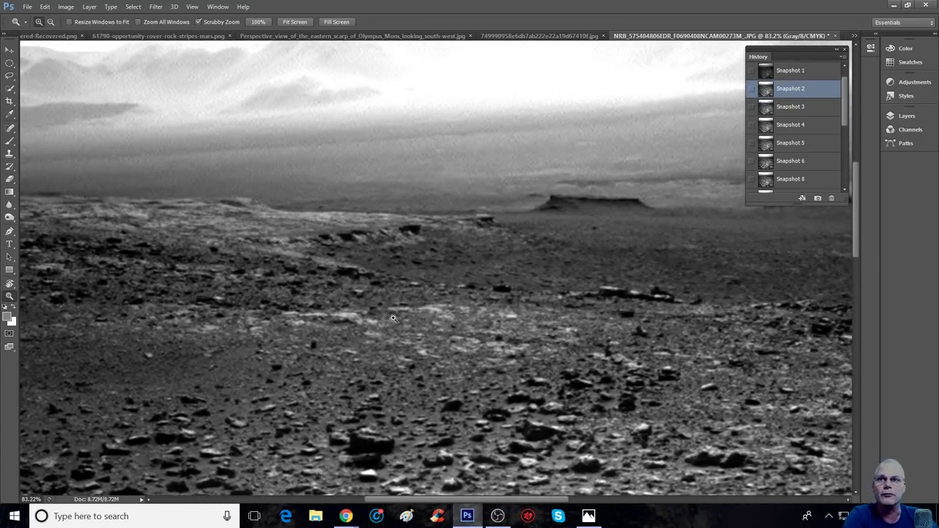
- Restore Snapshot 13 for a close-up of the dark openings along the ledge below the ridge
drag(375, 303, 432, 204)
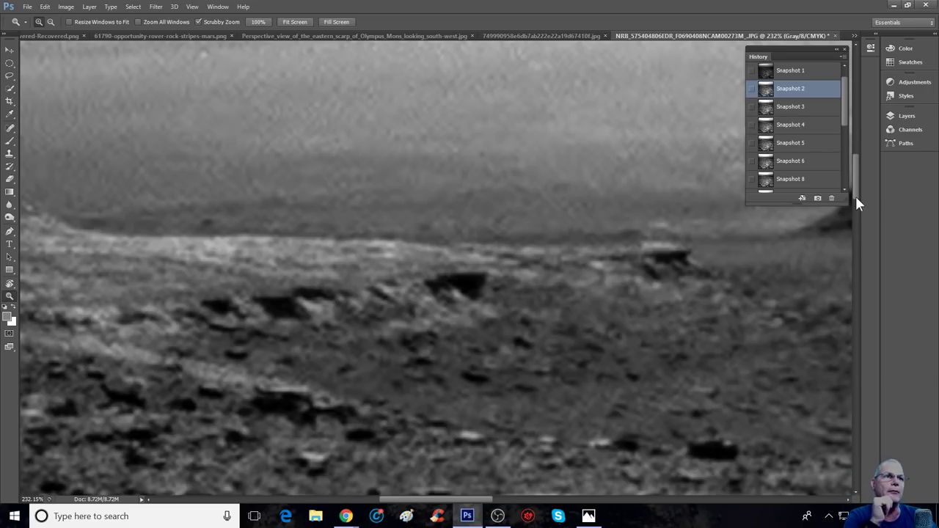
drag(848, 106, 844, 153)
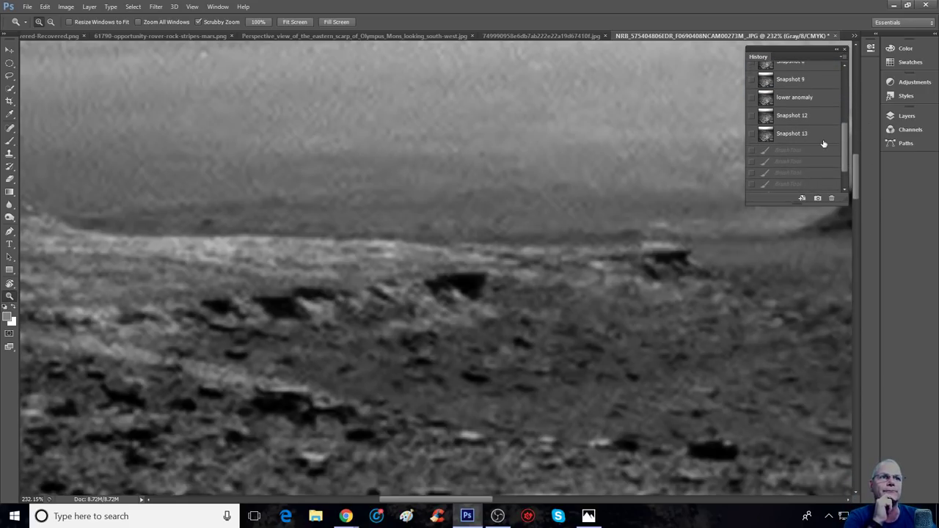
click(792, 134)
drag(347, 278, 275, 283)
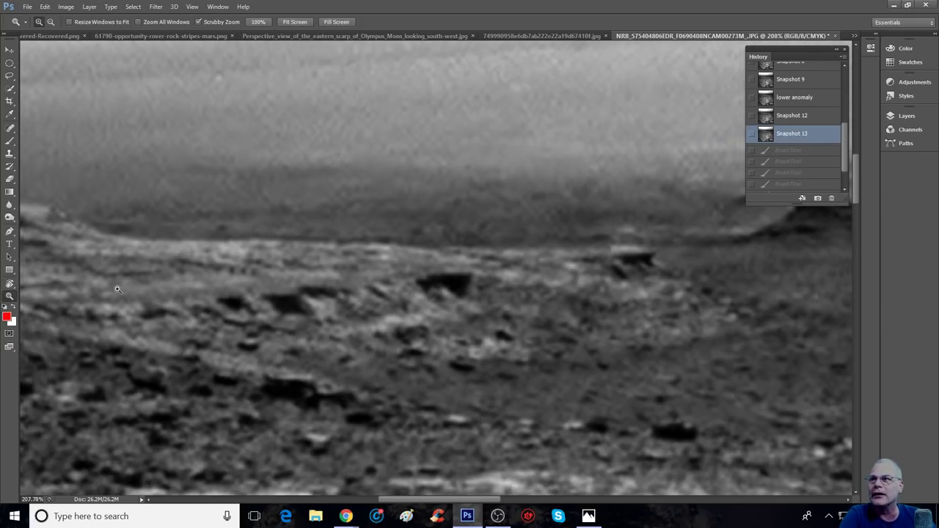
- Outline the two left openings and the larger middle opening on the ledge in red with the Brush tool
click(9, 141)
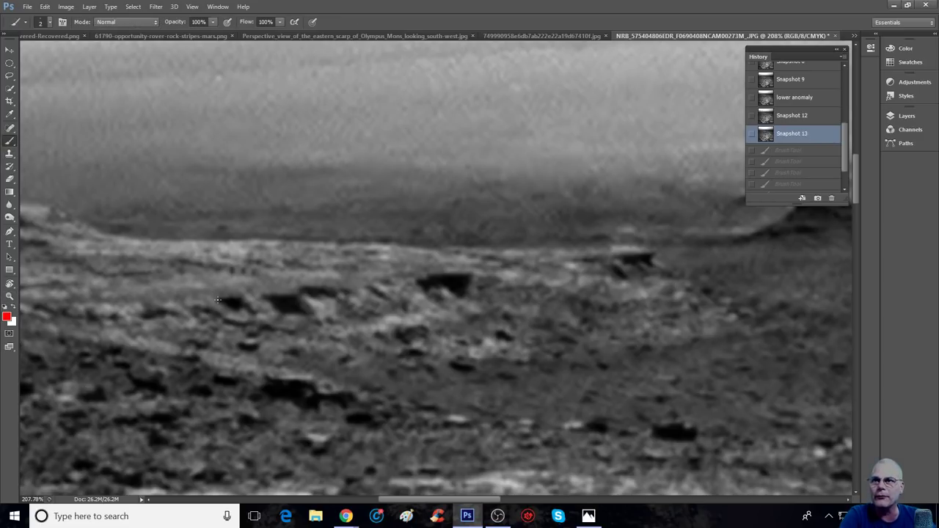
mouse_move(237, 314)
mouse_down()
mouse_move(243, 298)
mouse_move(280, 312)
mouse_up()
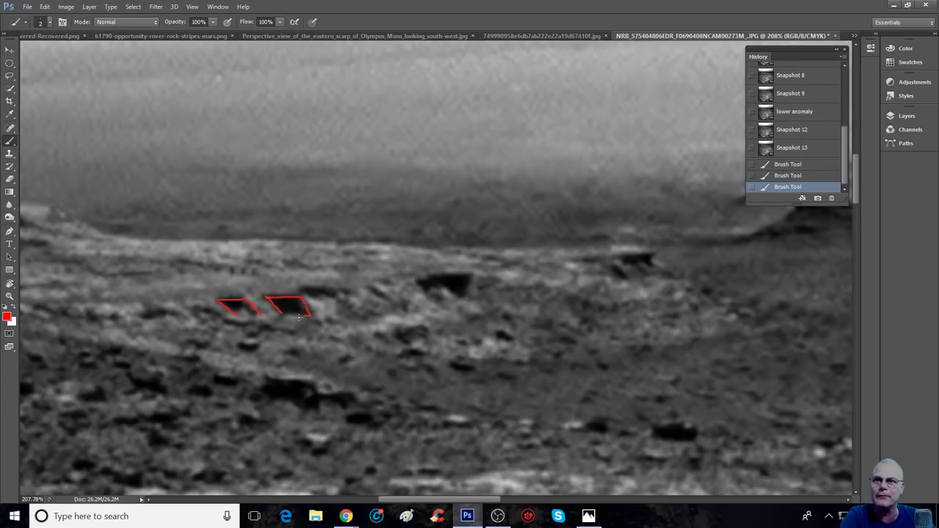
click(281, 314)
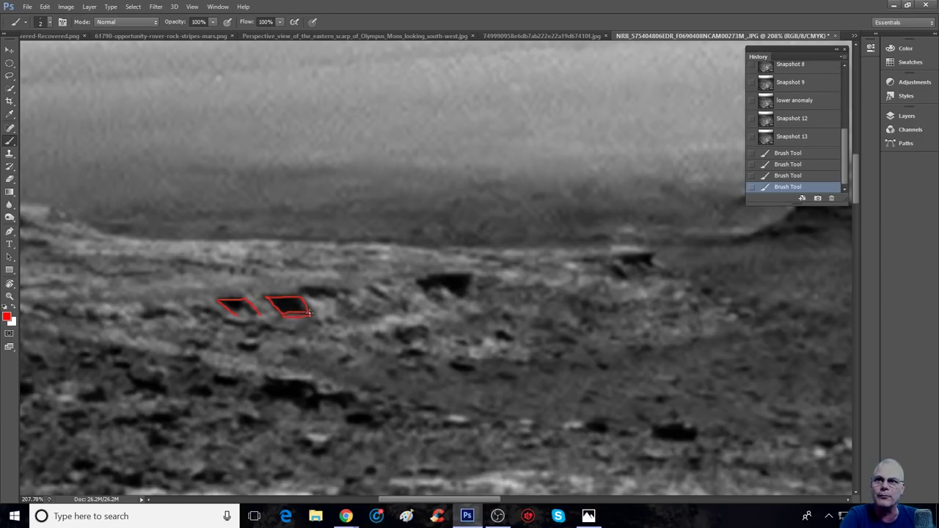
click(295, 316)
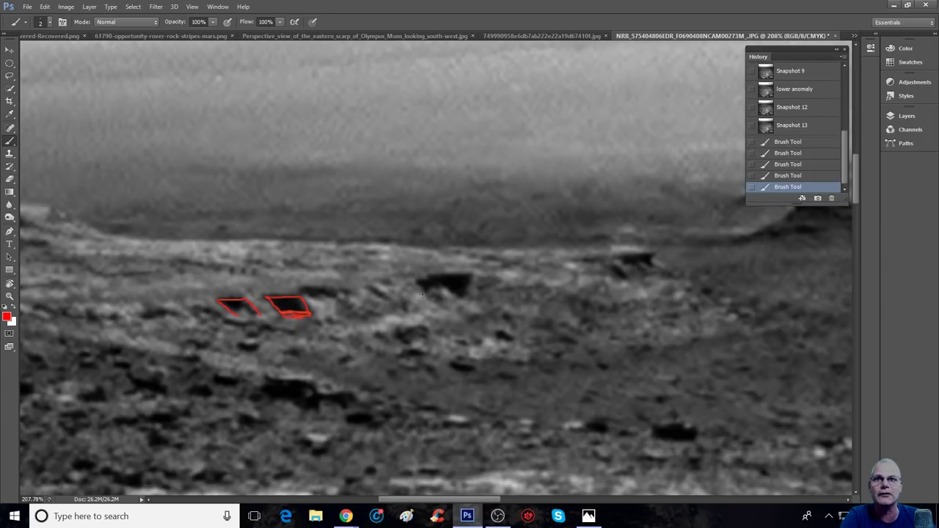
drag(435, 302, 439, 306)
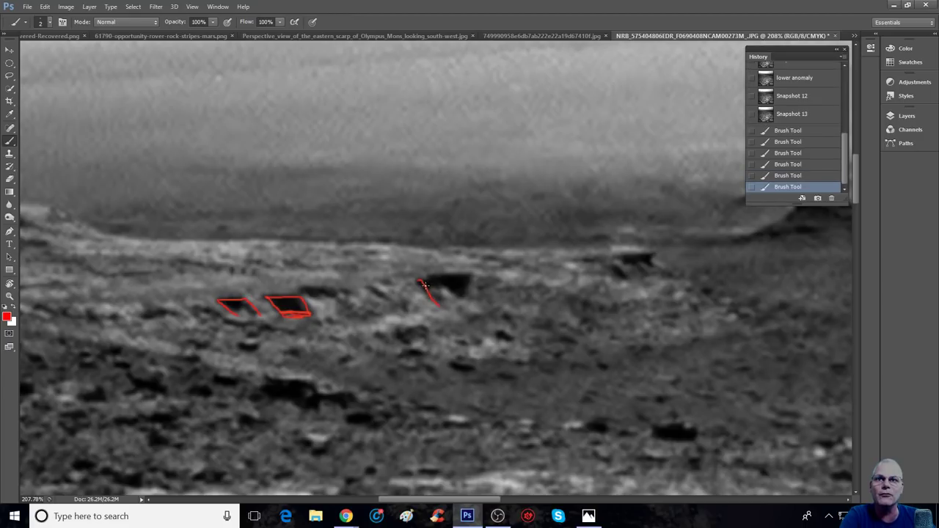
click(472, 293)
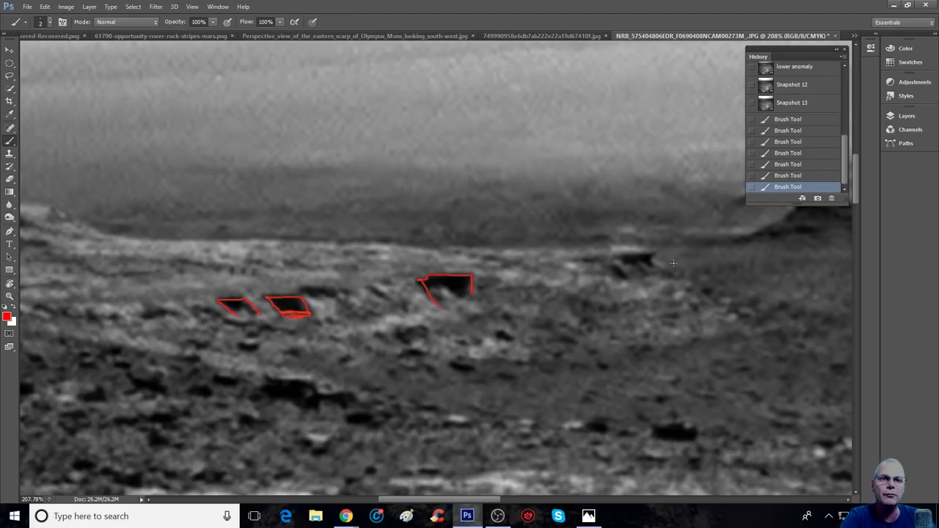
- Outline the rightmost dark opening on the ledge with red brush strokes along its sides and top
key(ctrl+plus)
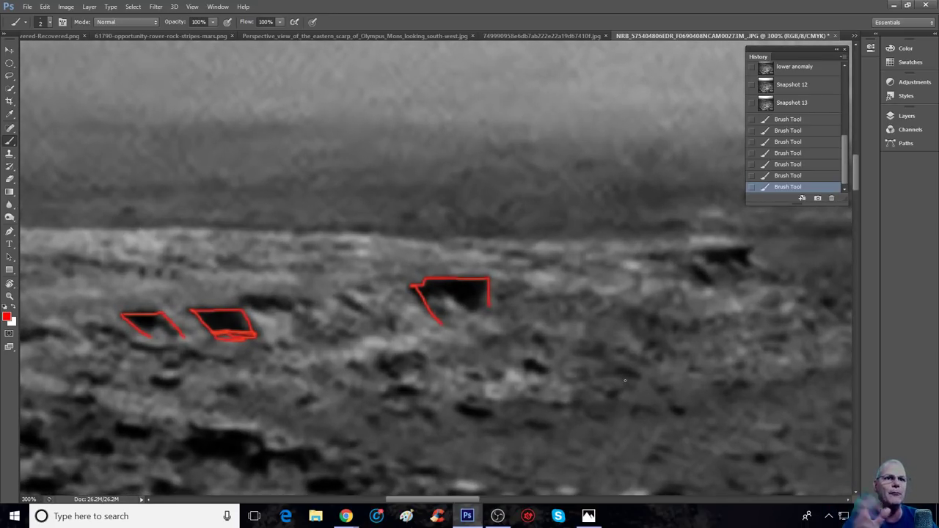
drag(461, 505, 489, 505)
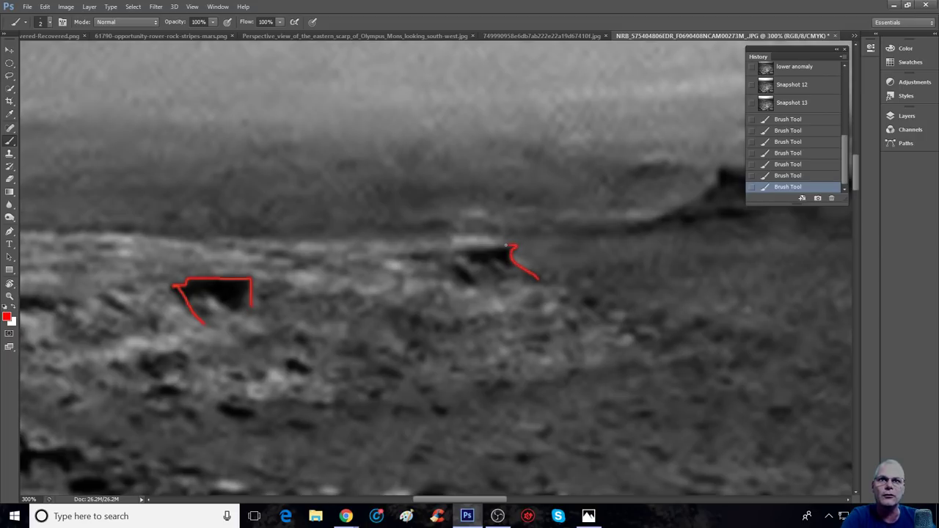
drag(466, 247, 453, 245)
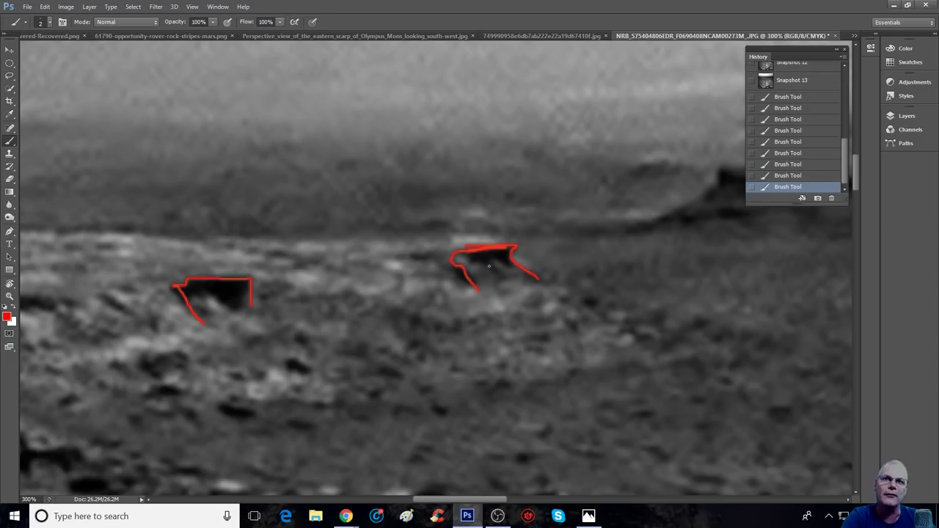
- Paint a red arc inside the middle opening's outline and a red circle inside the rightmost one
drag(498, 504, 471, 505)
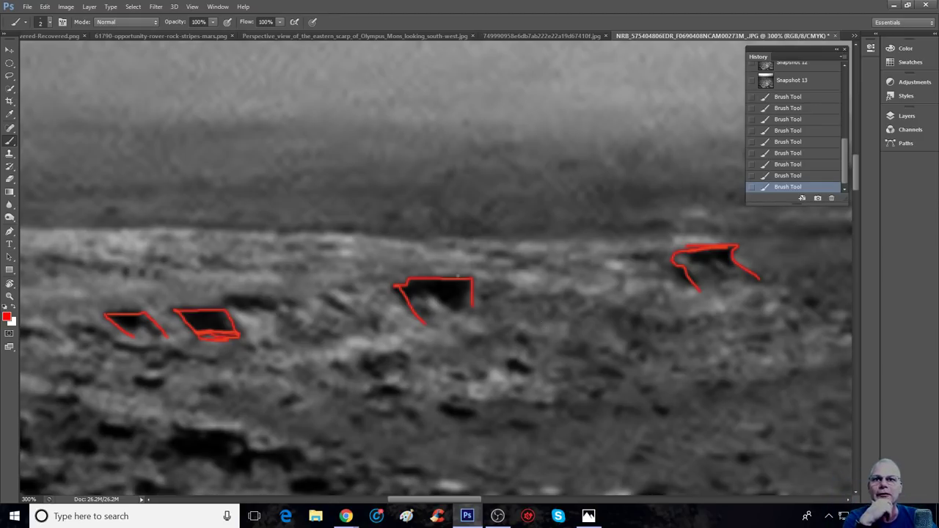
mouse_move(408, 290)
mouse_down()
mouse_move(429, 287)
mouse_move(453, 312)
mouse_move(440, 324)
mouse_up()
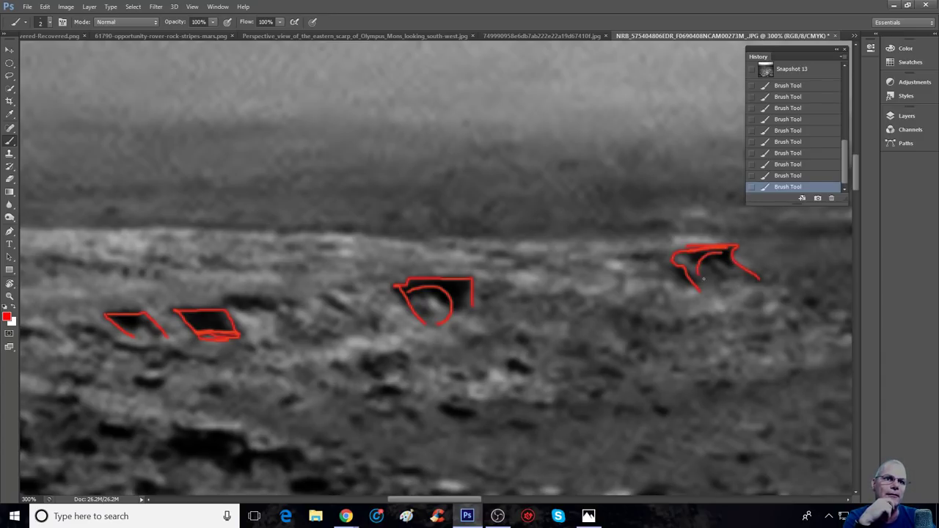
drag(724, 266, 705, 253)
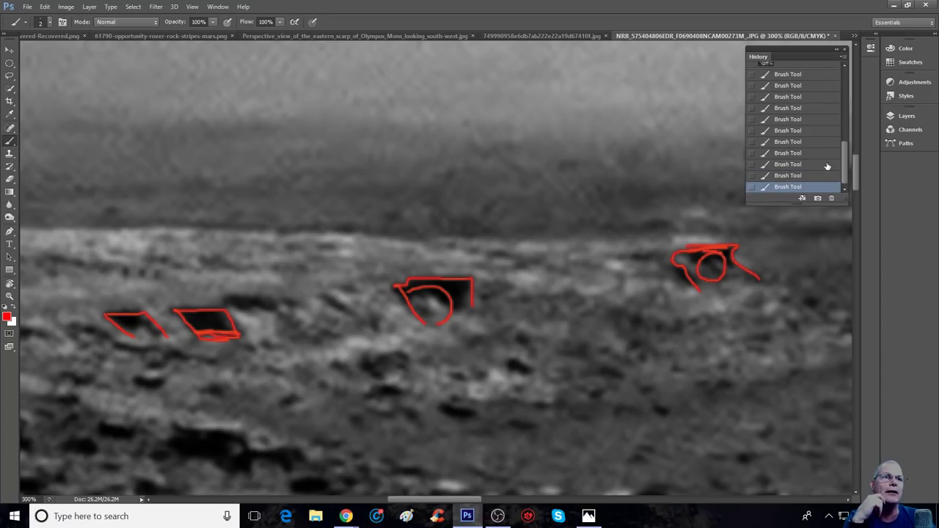
- Restore Snapshot 13 to clear all red outlines from the ledge
scroll(814, 157, up, 4)
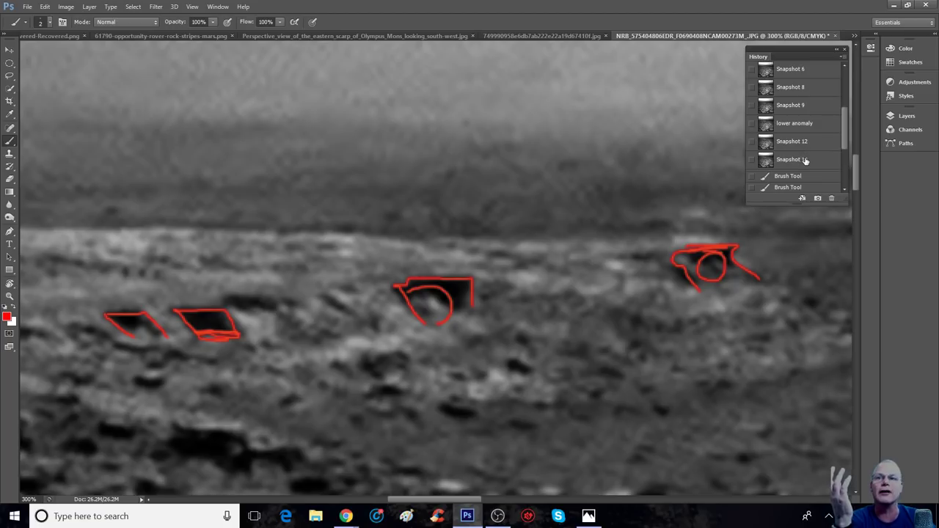
click(804, 161)
key(ctrl+minus)
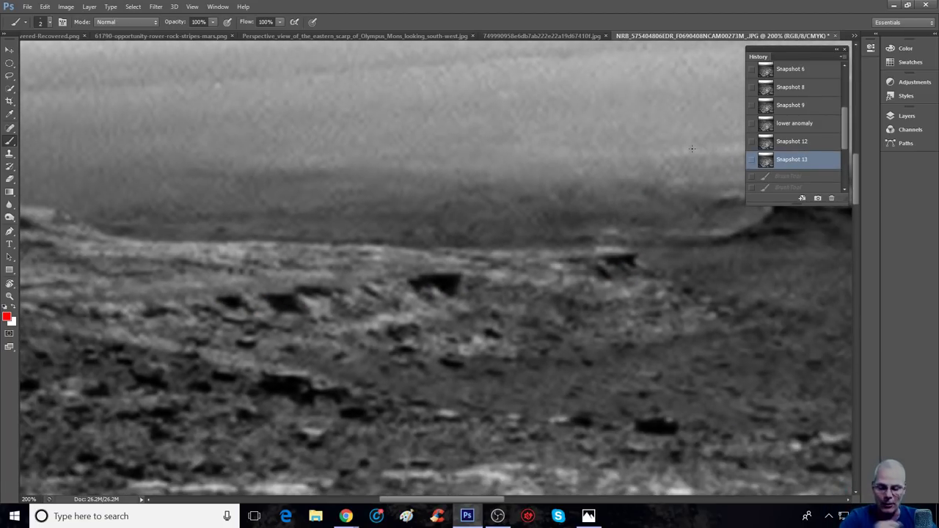
key(ctrl+minus)
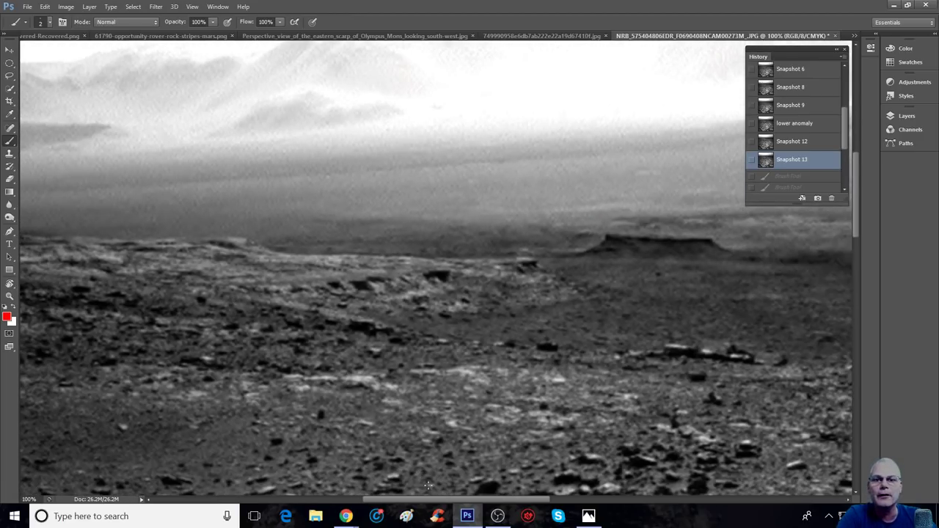
- Restore Snapshot 1 and brush grey circles around three rock areas at the left part of the ridge
drag(433, 499, 383, 499)
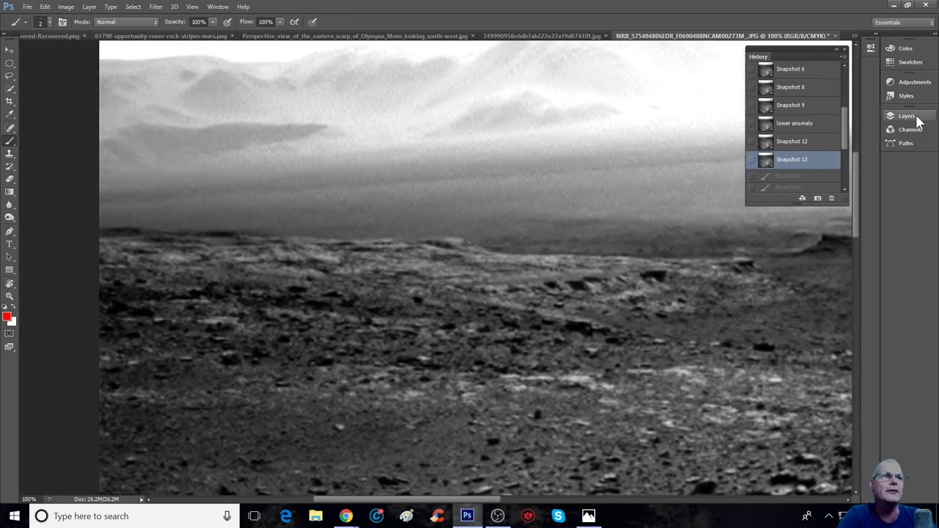
scroll(845, 133, up, 3)
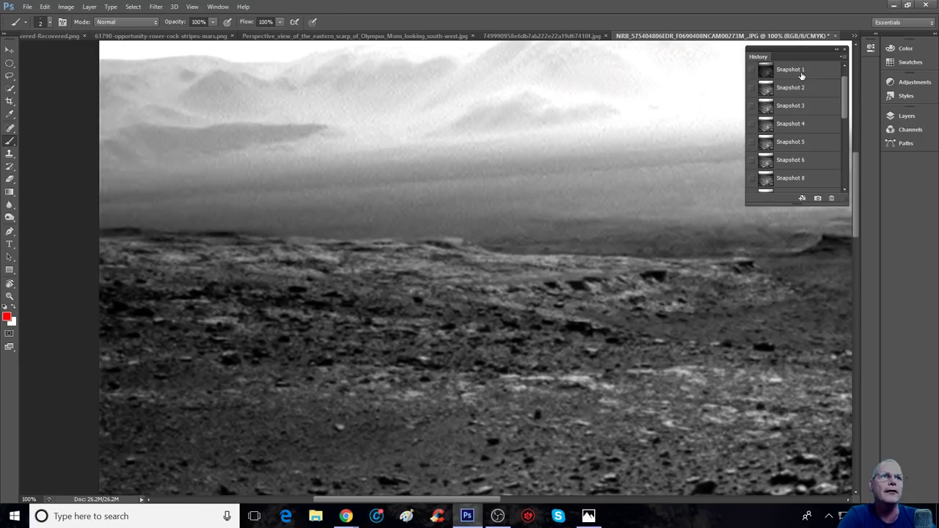
click(802, 71)
key(ctrl+plus)
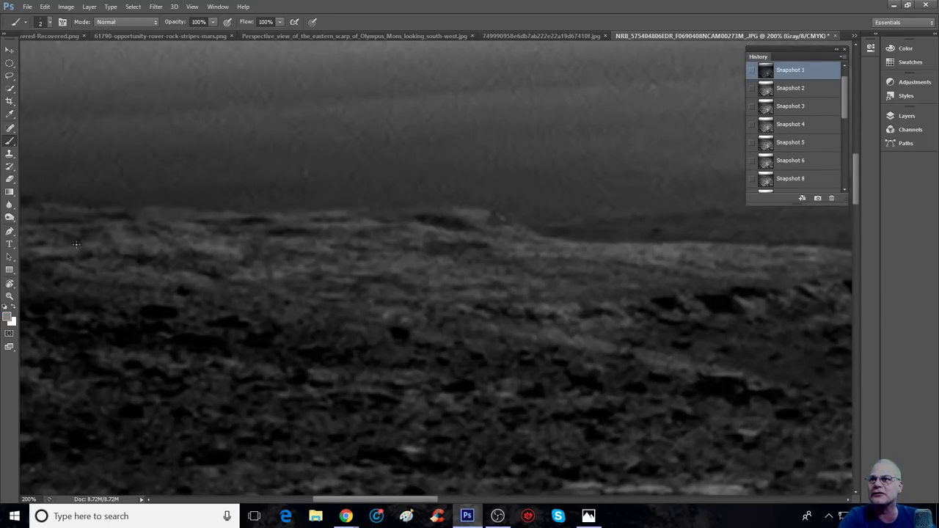
mouse_move(41, 227)
mouse_down()
mouse_move(97, 236)
mouse_move(44, 212)
mouse_move(113, 225)
mouse_move(124, 217)
mouse_move(110, 248)
mouse_move(126, 205)
mouse_up()
mouse_move(182, 215)
mouse_down()
mouse_move(224, 257)
mouse_move(172, 213)
mouse_up()
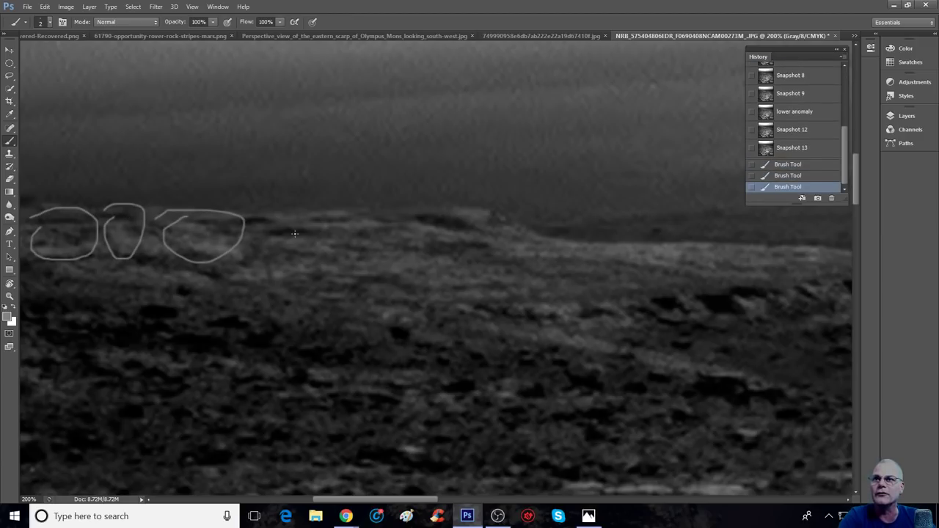
- Restore Snapshot 13 and circle the raised rock formation at the ridge's crest in red
click(816, 149)
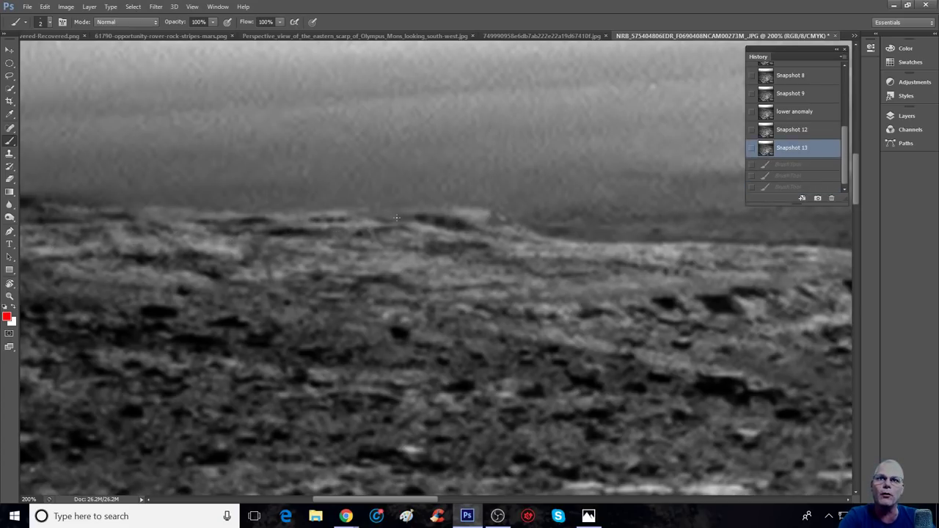
mouse_move(402, 195)
mouse_down()
mouse_move(467, 244)
mouse_move(505, 205)
mouse_up()
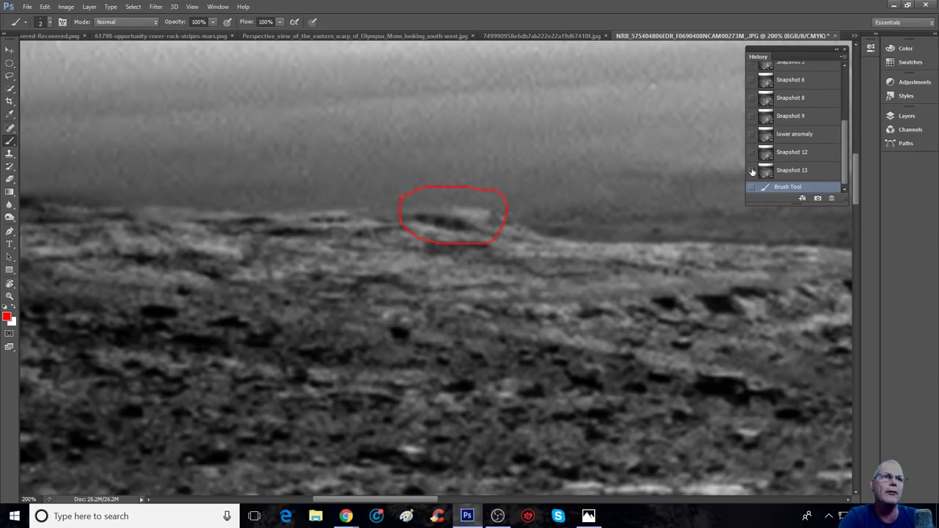
- Restore Snapshot 13 and paint red slanted strokes and an angled line just left of the crest's raised formation
click(793, 170)
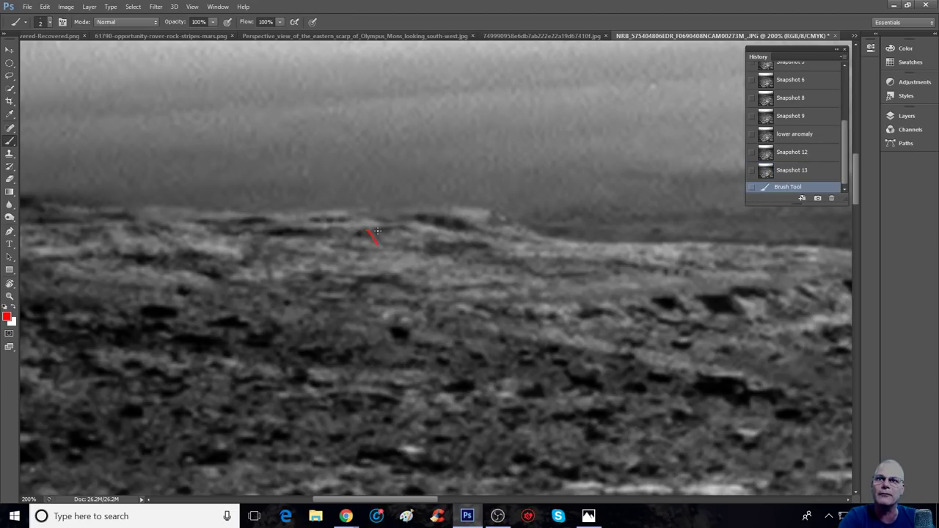
drag(384, 244, 375, 230)
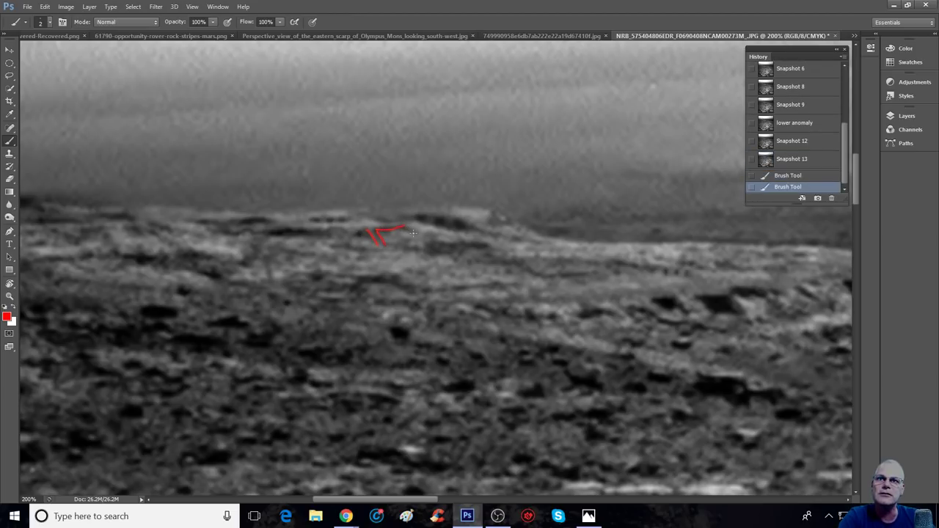
shift+click(413, 233)
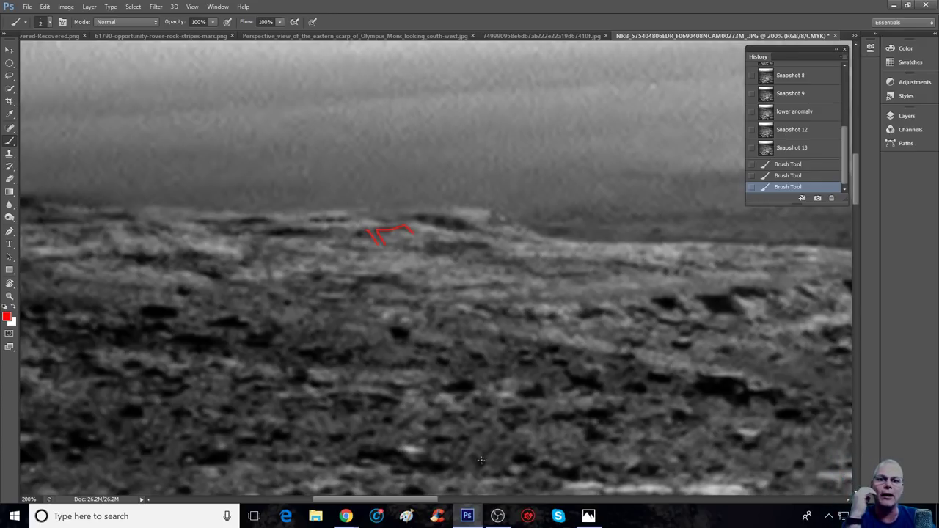
- Paint two red lines beneath the ledges on the slope below the crest, and three small red dots farther right
drag(425, 496, 397, 498)
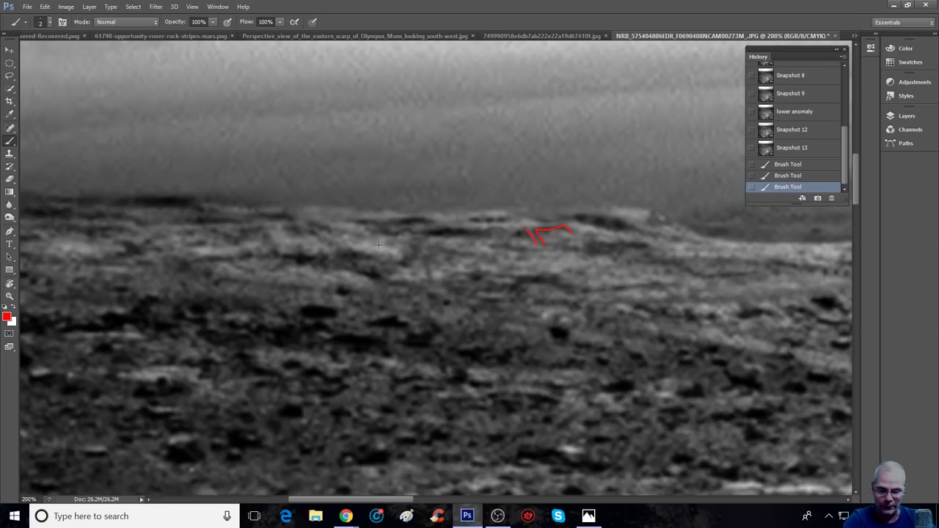
key(ctrl+minus)
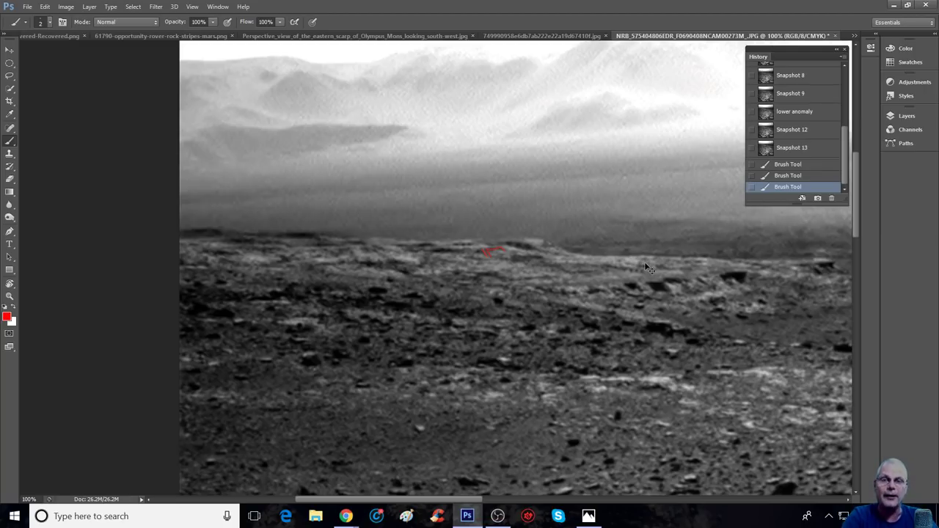
key(ctrl+plus)
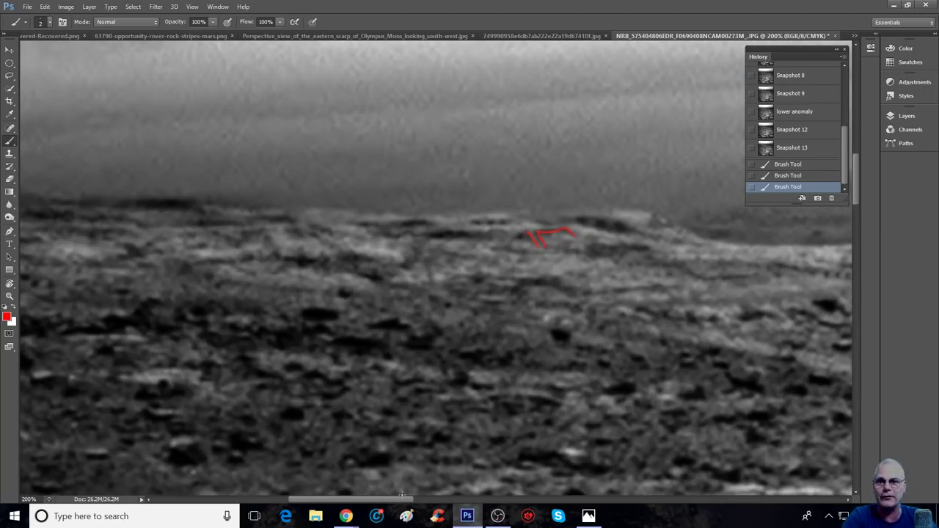
drag(403, 499, 425, 499)
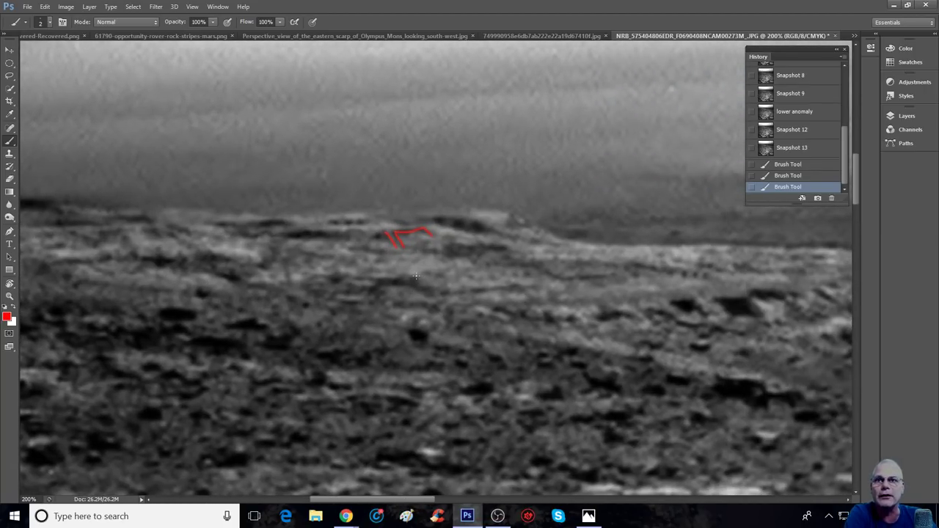
drag(412, 280, 427, 292)
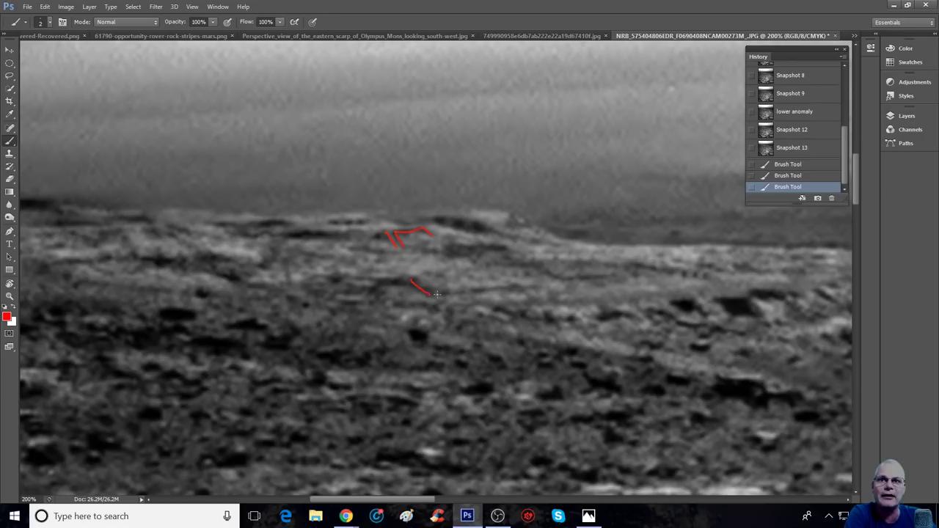
drag(515, 290, 534, 287)
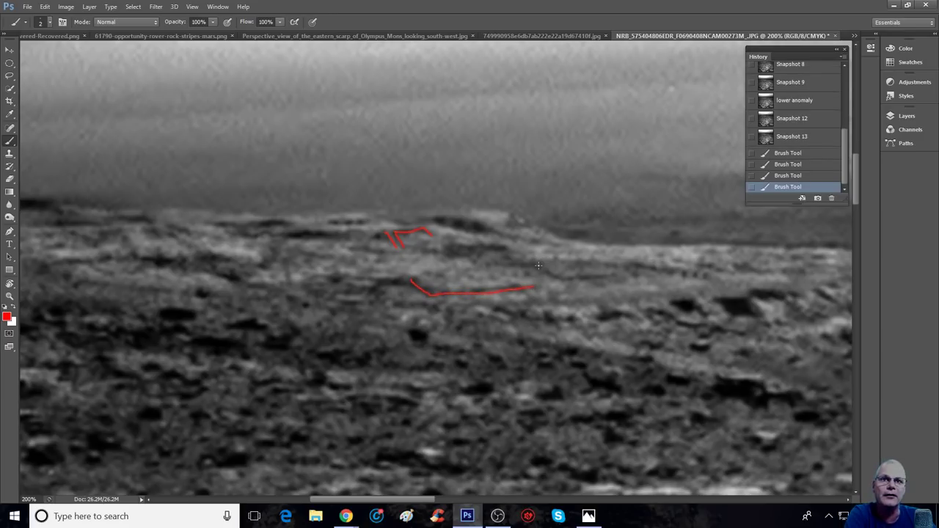
drag(604, 276, 617, 273)
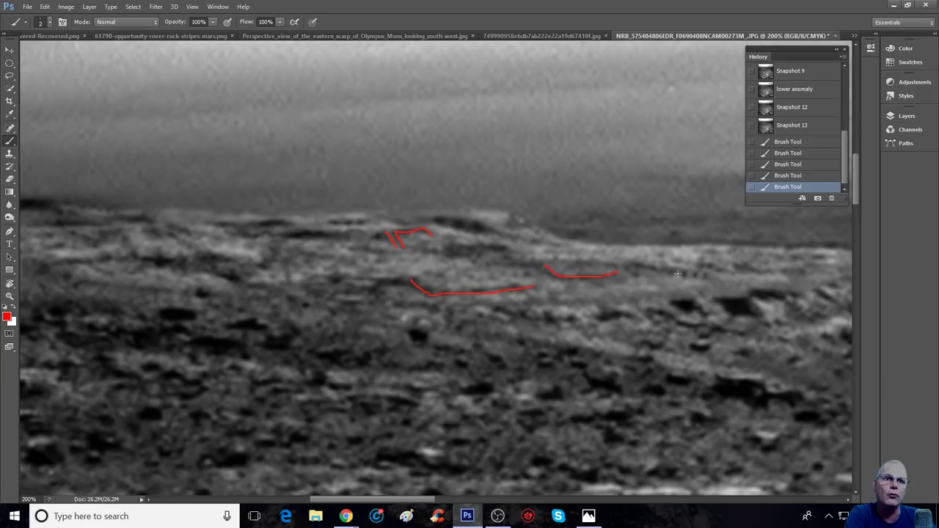
click(685, 275)
click(693, 275)
click(703, 275)
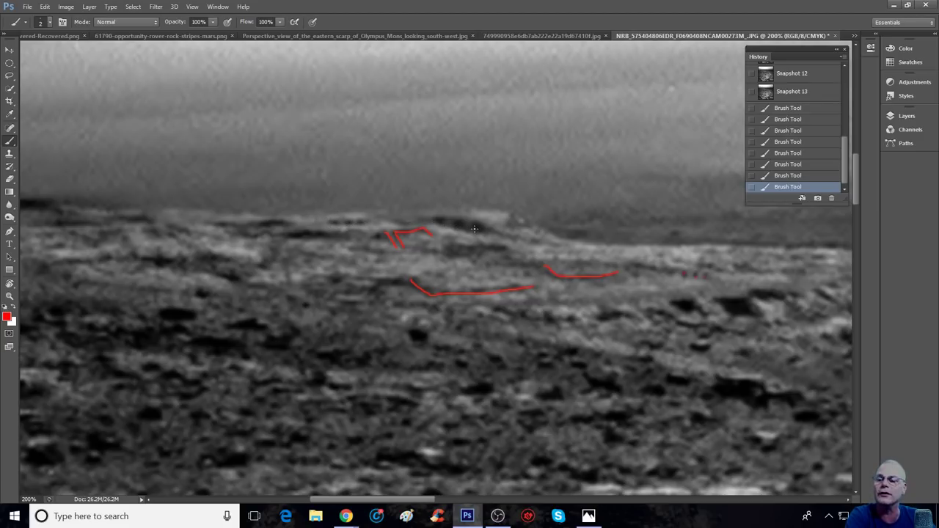
- Trace two long red lines across the ridge's lower right slope, and outline the distant mesa's left edge and base in red
key(ctrl+minus)
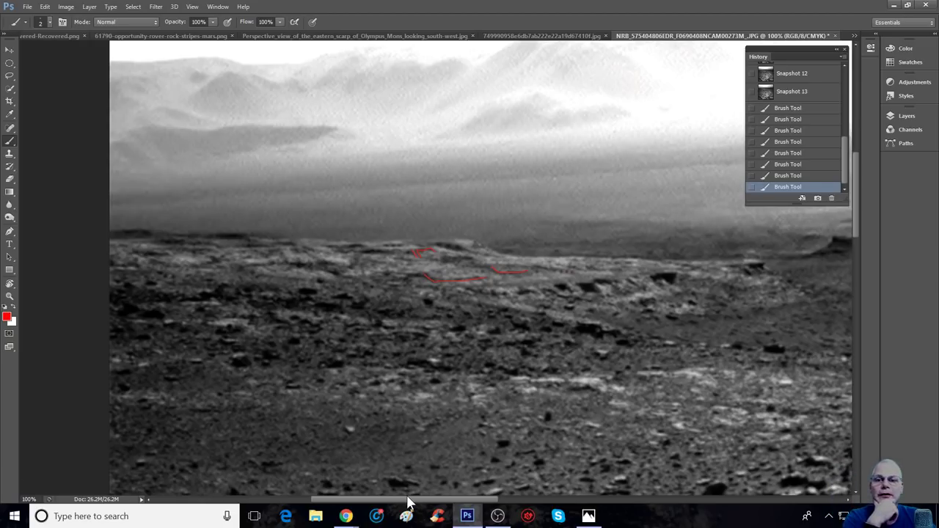
drag(411, 500, 452, 503)
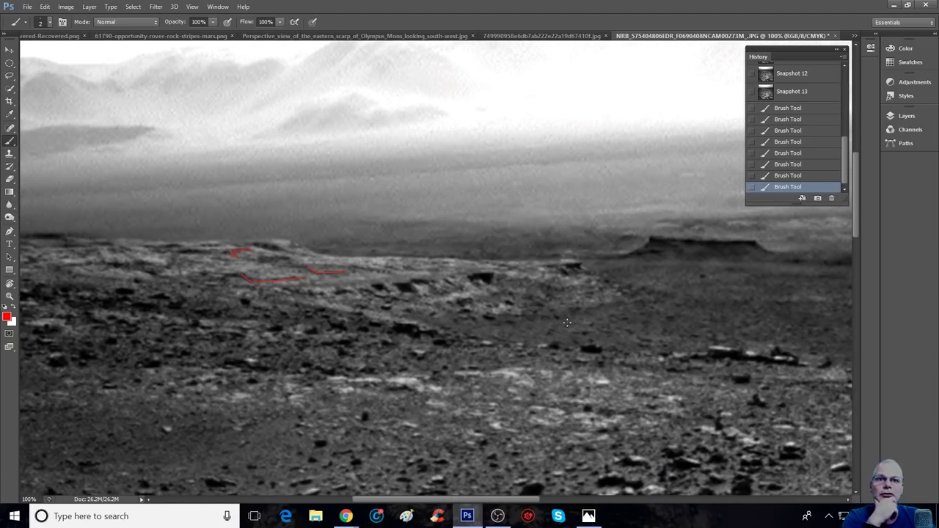
drag(429, 308, 513, 317)
drag(583, 317, 627, 296)
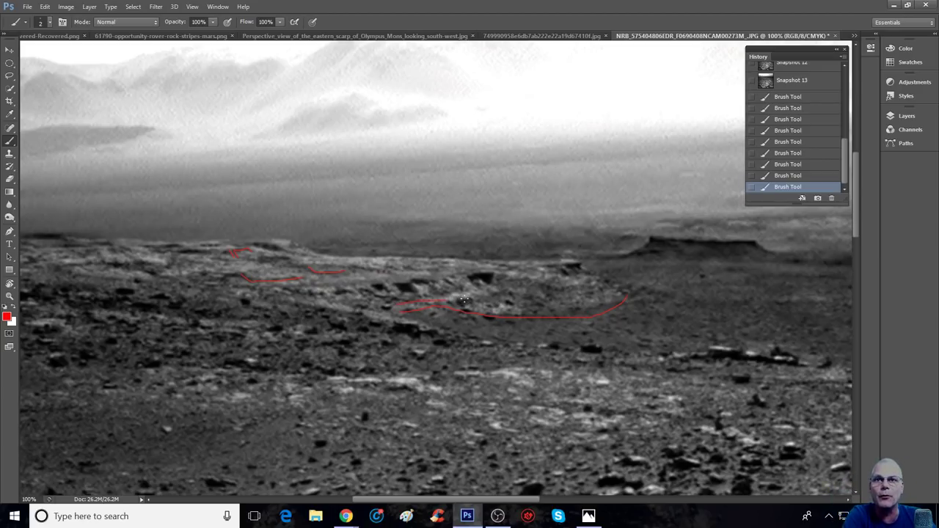
drag(599, 277, 599, 278)
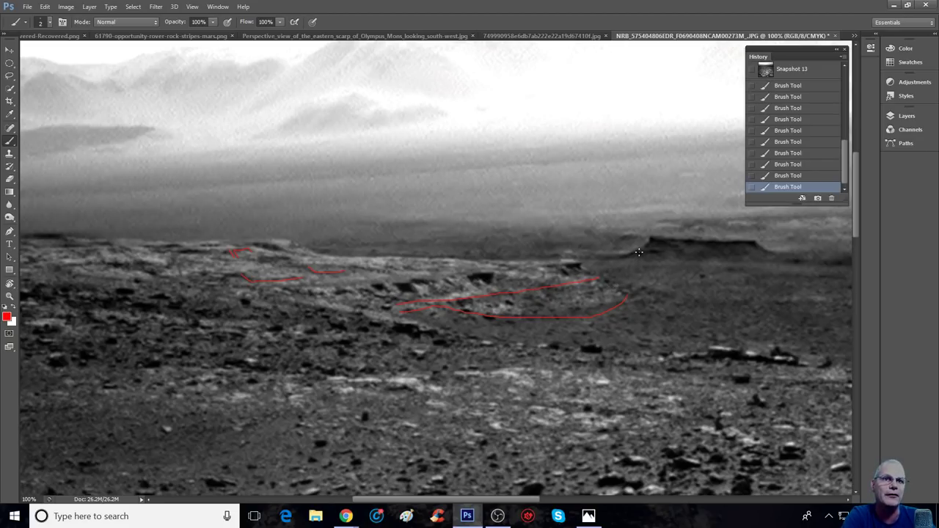
mouse_move(649, 241)
mouse_down()
mouse_move(627, 255)
mouse_move(775, 251)
mouse_up()
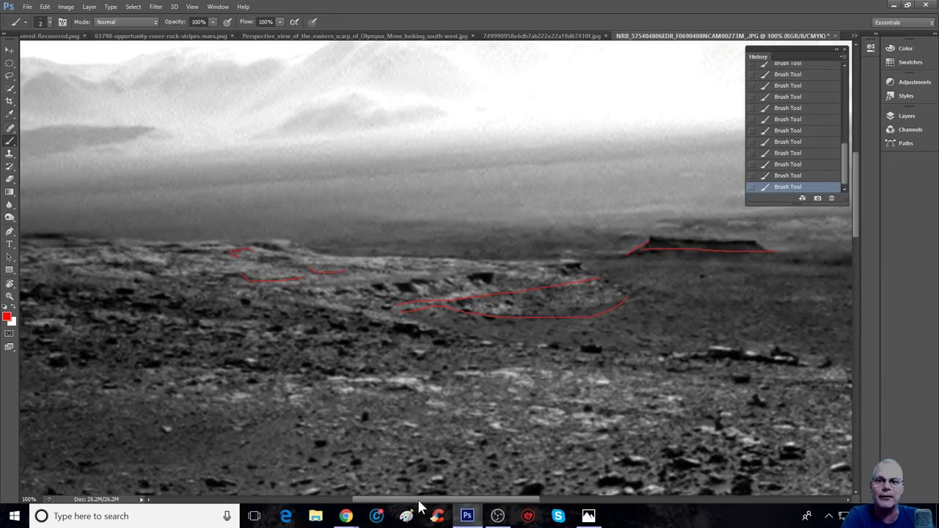
- Restore Snapshot 13, circle the outcrop left of the mesa in red and draw a red line along its dark openings
mouse_move(422, 501)
mouse_down()
mouse_move(527, 510)
mouse_move(444, 502)
mouse_up()
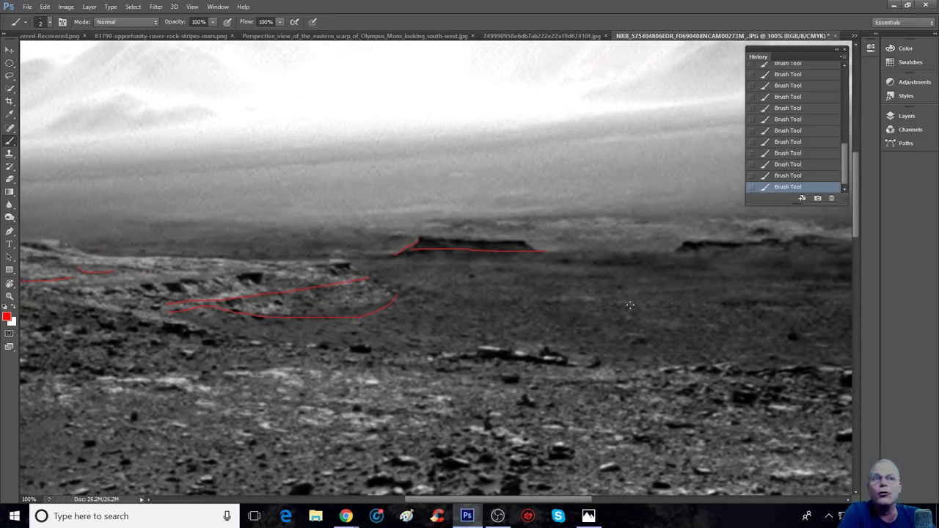
drag(844, 153, 842, 117)
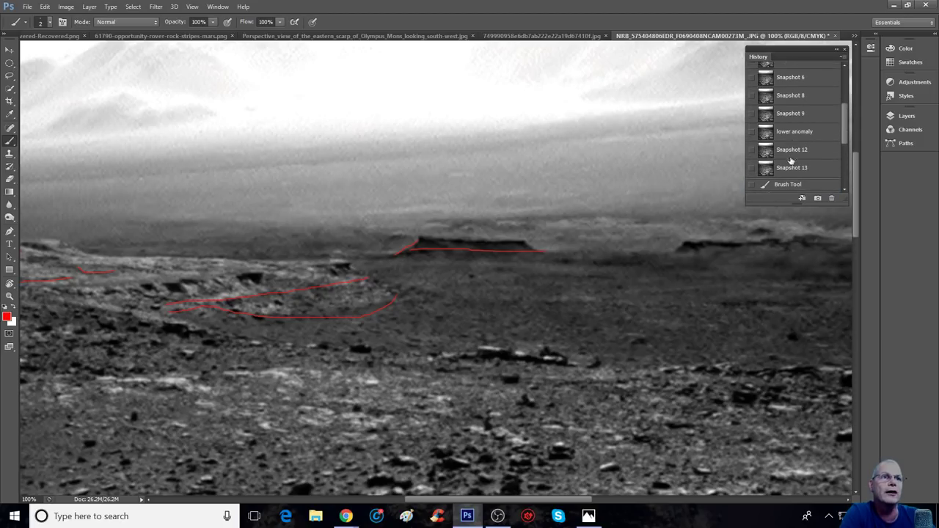
click(792, 168)
drag(176, 253, 120, 267)
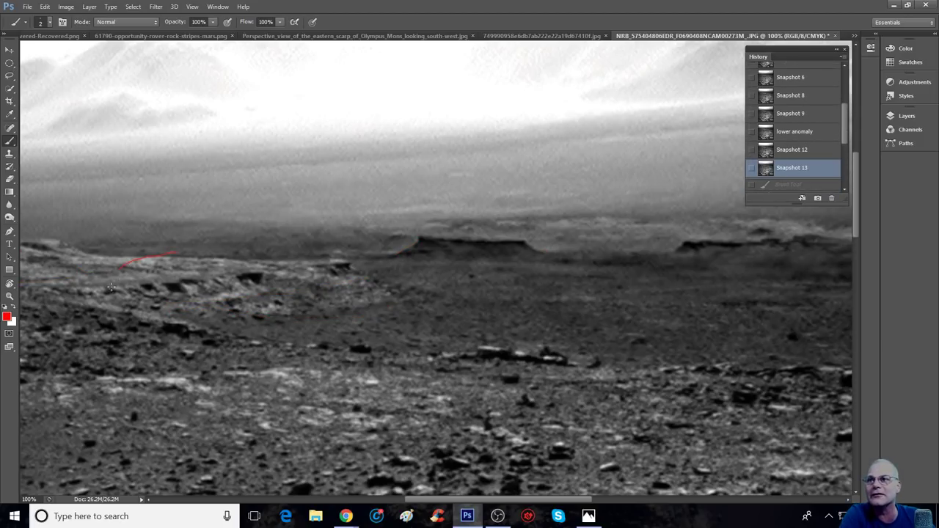
mouse_move(296, 323)
mouse_down()
mouse_move(387, 291)
mouse_move(381, 255)
mouse_up()
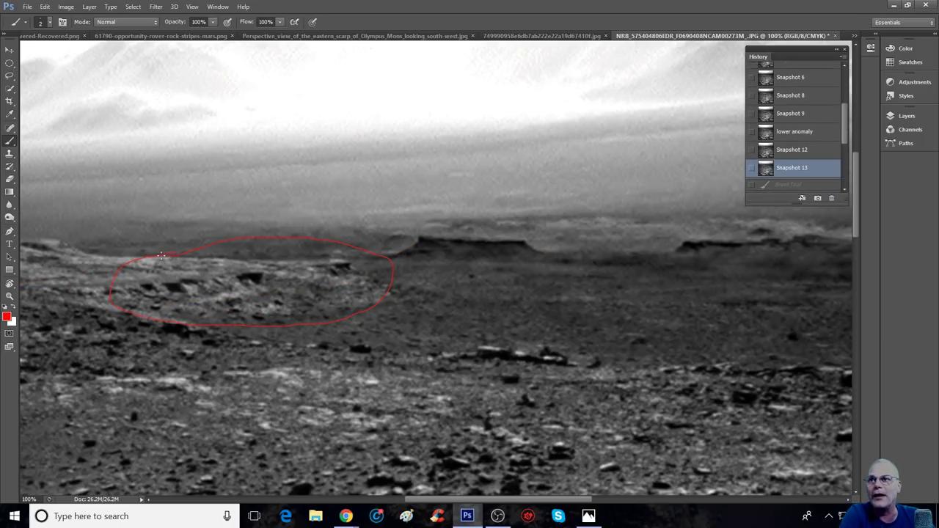
drag(146, 286, 341, 267)
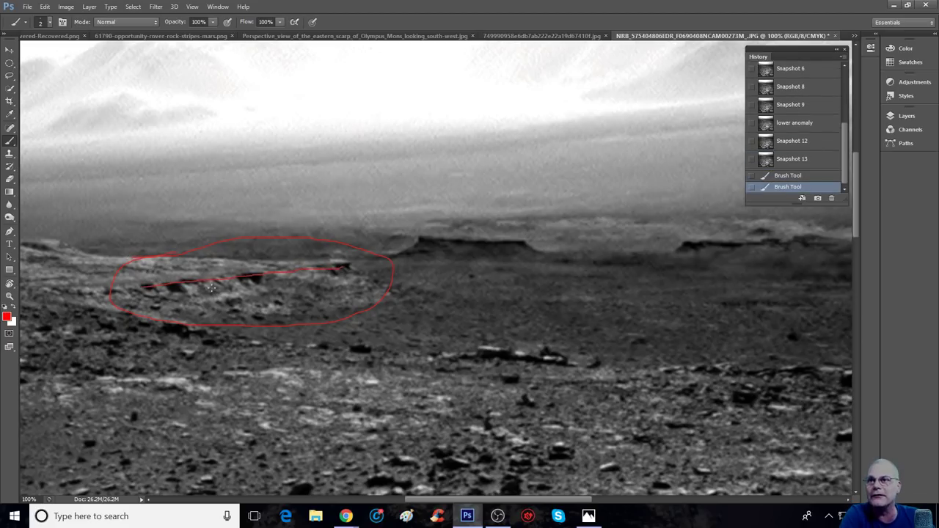
- Undo the red circle and line on the outcrop and examine its dark openings up close
key(ctrl+alt+z)
key(ctrl+alt+z)
key(ctrl+alt+z)
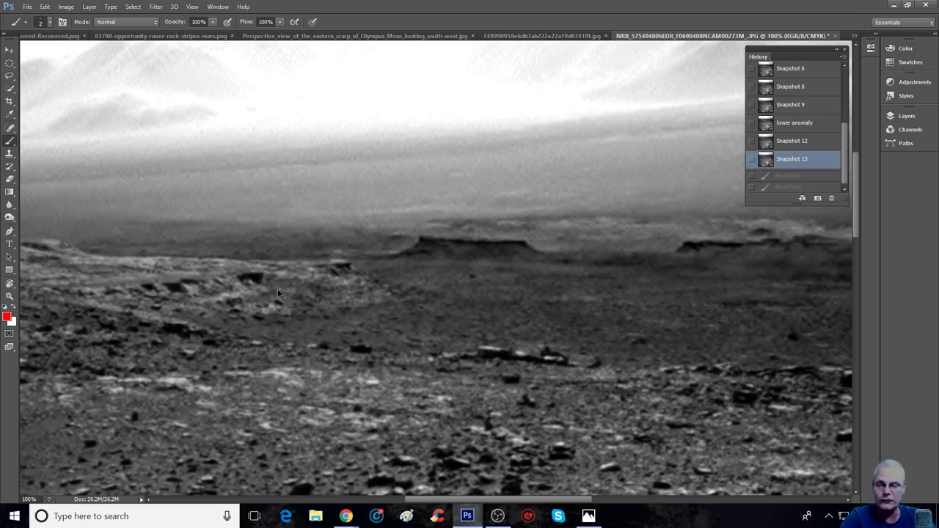
key(ctrl+plus)
drag(514, 500, 456, 498)
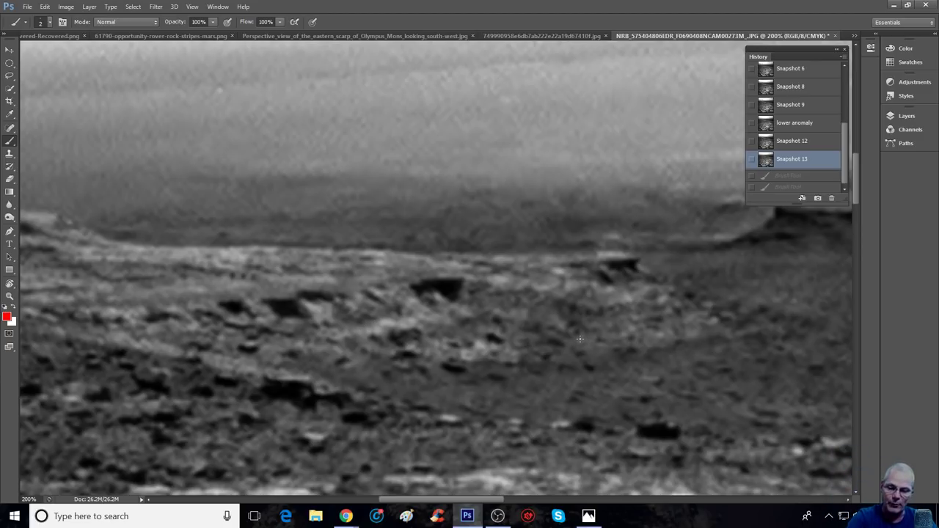
key(ctrl+minus)
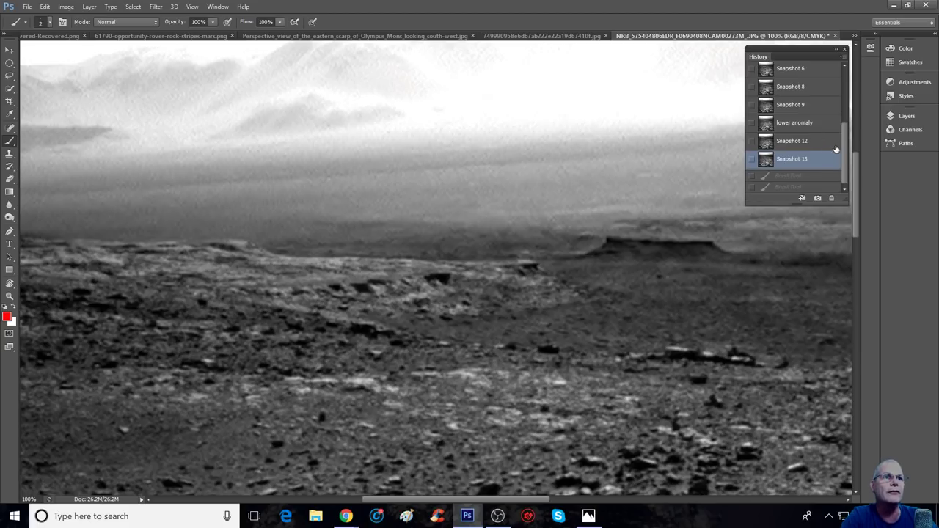
- Restore Snapshot 2, circle the area around the dark mound at the photo's far right in grey and arc over the mound
drag(842, 144, 845, 94)
click(823, 100)
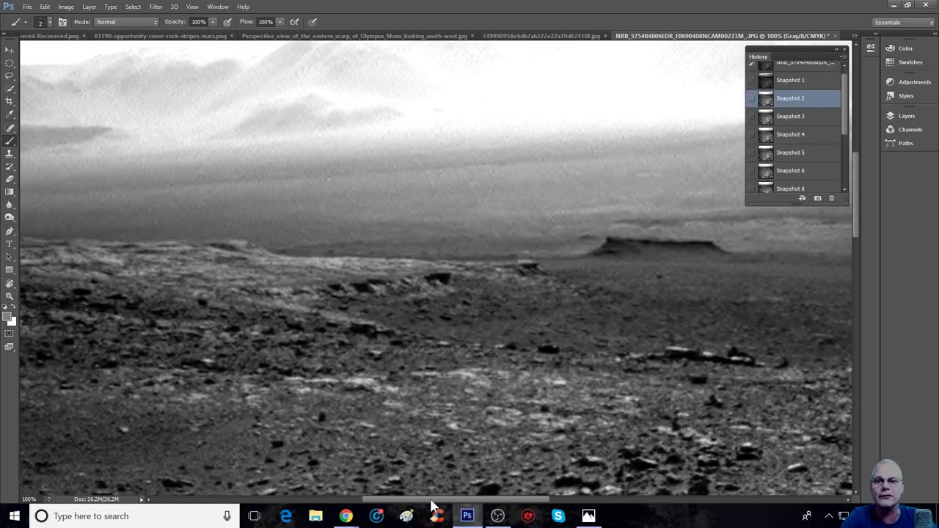
drag(440, 499, 596, 513)
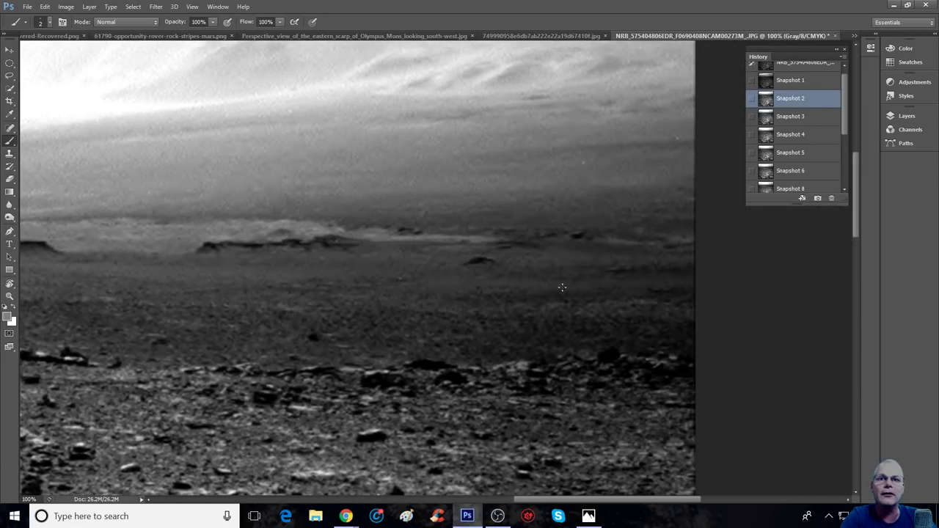
mouse_move(541, 222)
mouse_down()
mouse_move(464, 229)
mouse_move(441, 283)
mouse_move(573, 313)
mouse_move(612, 248)
mouse_move(511, 217)
mouse_up()
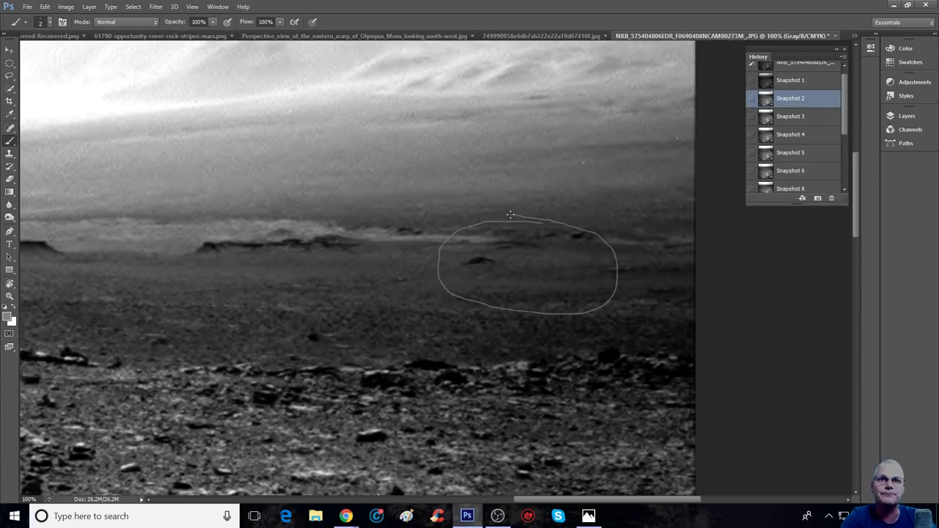
key(ctrl+plus)
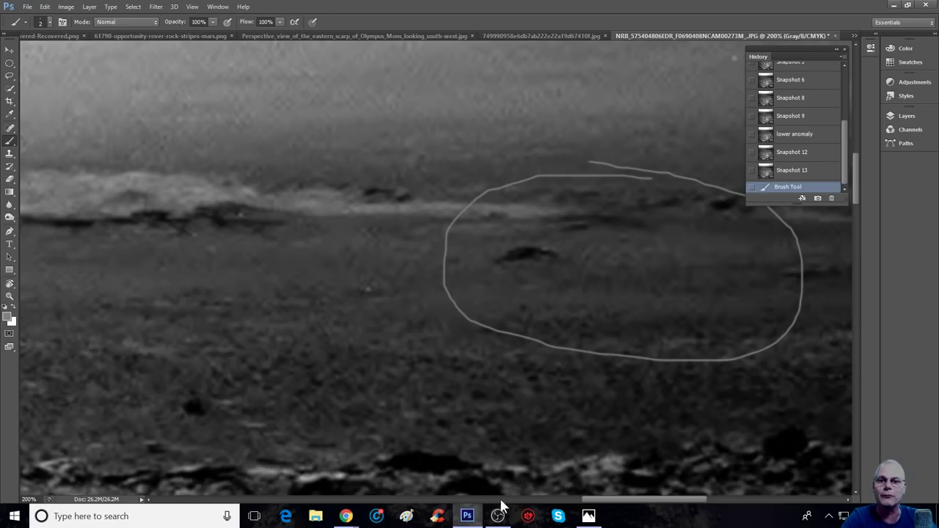
drag(587, 504, 612, 509)
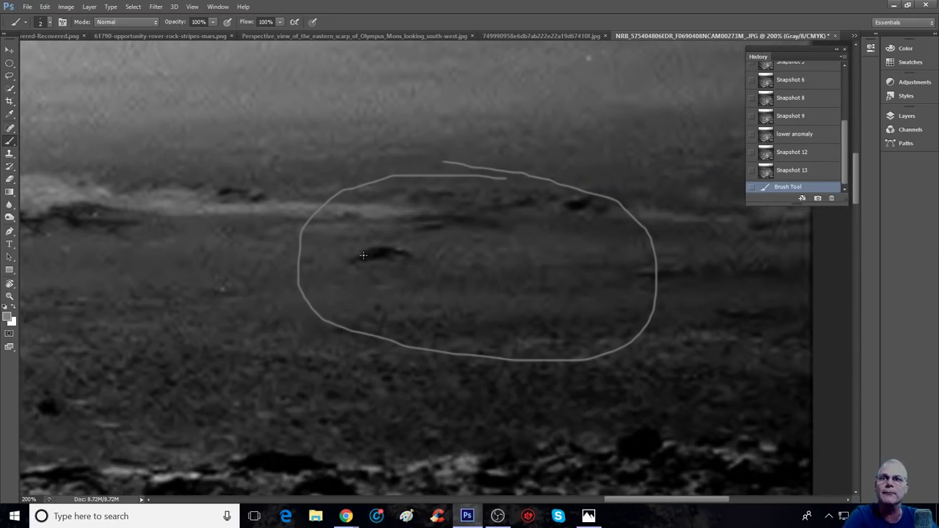
mouse_move(351, 261)
mouse_down()
mouse_move(394, 247)
mouse_move(418, 265)
mouse_up()
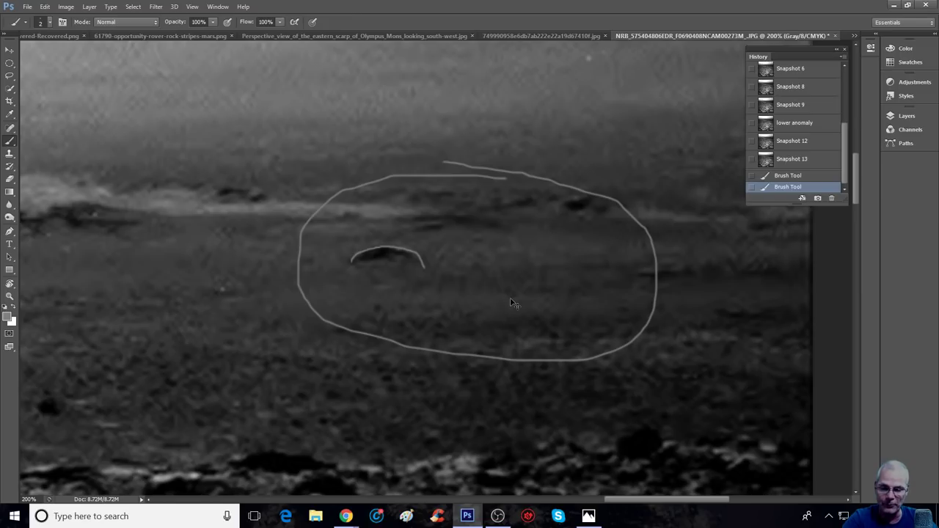
- Paint grey zigzag and wavy lines across the plain, from below the circled area to below the left mesa
key(ctrl+minus)
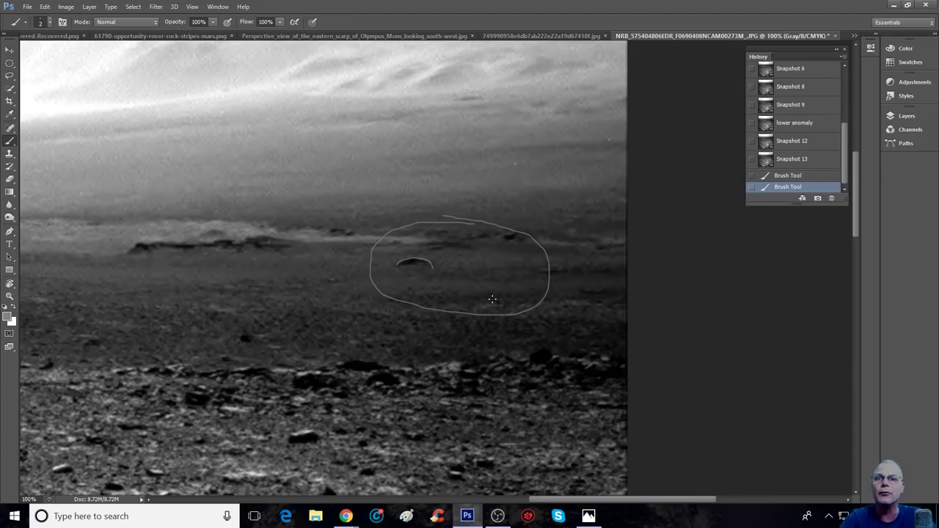
mouse_move(613, 315)
mouse_down()
mouse_move(567, 336)
mouse_move(485, 305)
mouse_move(354, 318)
mouse_move(320, 314)
mouse_move(290, 291)
mouse_move(241, 291)
mouse_move(316, 286)
mouse_up()
mouse_move(241, 291)
mouse_down()
mouse_move(184, 314)
mouse_move(90, 296)
mouse_move(39, 301)
mouse_up()
drag(70, 332, 339, 363)
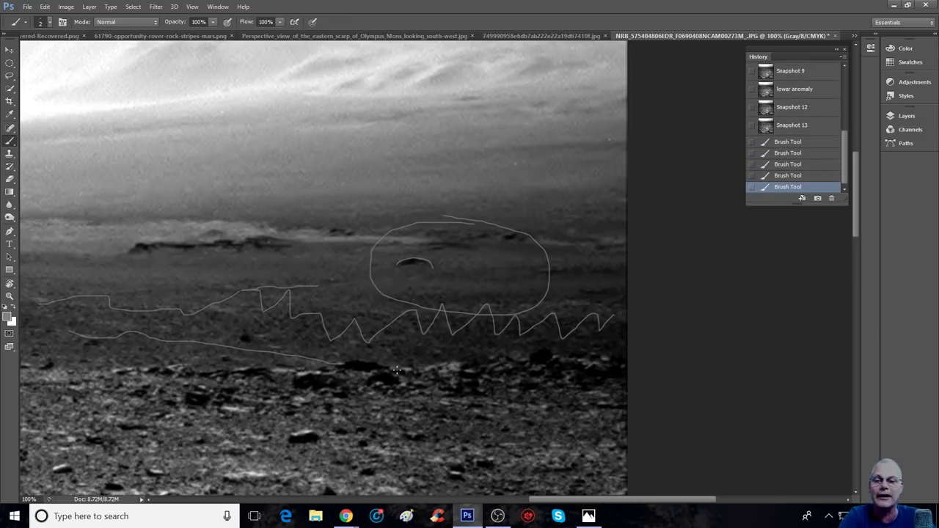
scroll(219, 283, left, 6)
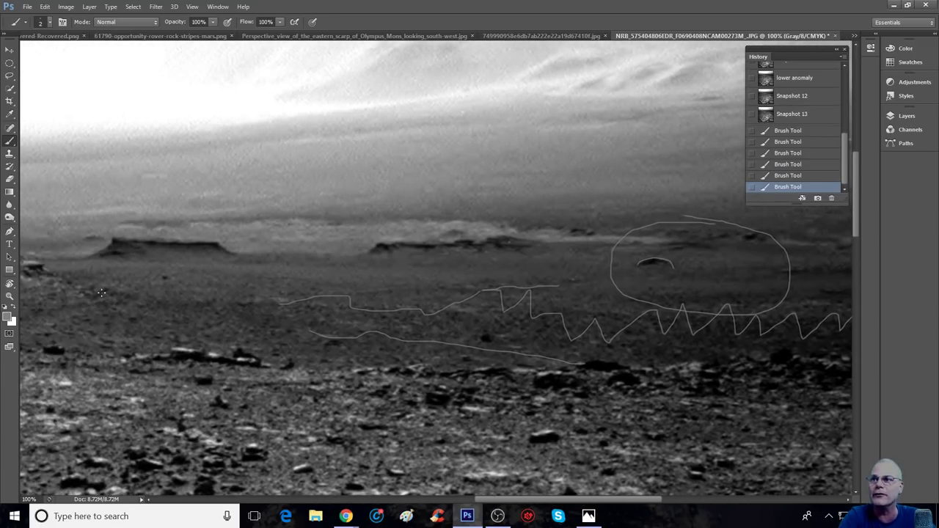
mouse_move(101, 293)
mouse_down()
mouse_move(241, 303)
mouse_move(174, 335)
mouse_move(110, 314)
mouse_move(614, 347)
mouse_up()
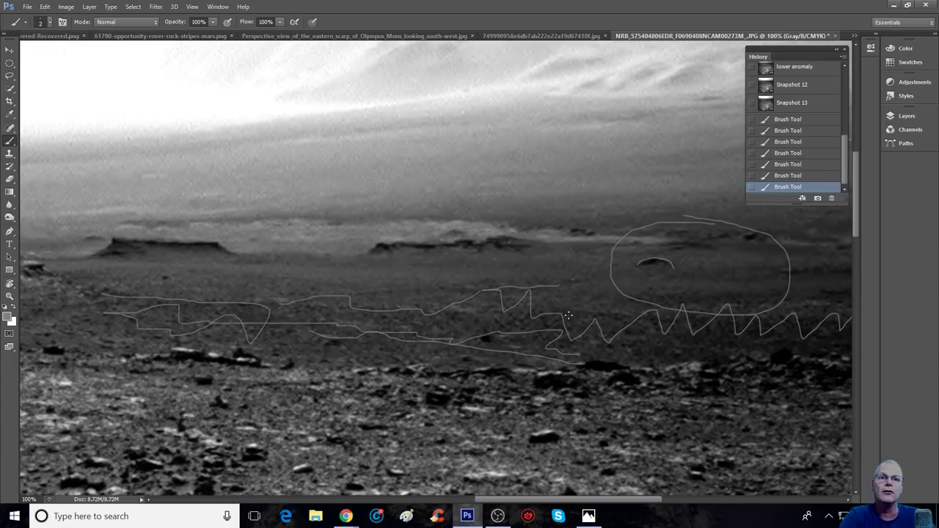
- Paint long grey horizontal lines below the mesas, and a lower line and small oval with an upper line inside the large circle
mouse_move(179, 270)
mouse_down()
mouse_move(523, 278)
mouse_move(539, 269)
mouse_move(284, 269)
mouse_up()
drag(625, 287, 774, 287)
drag(701, 258, 704, 257)
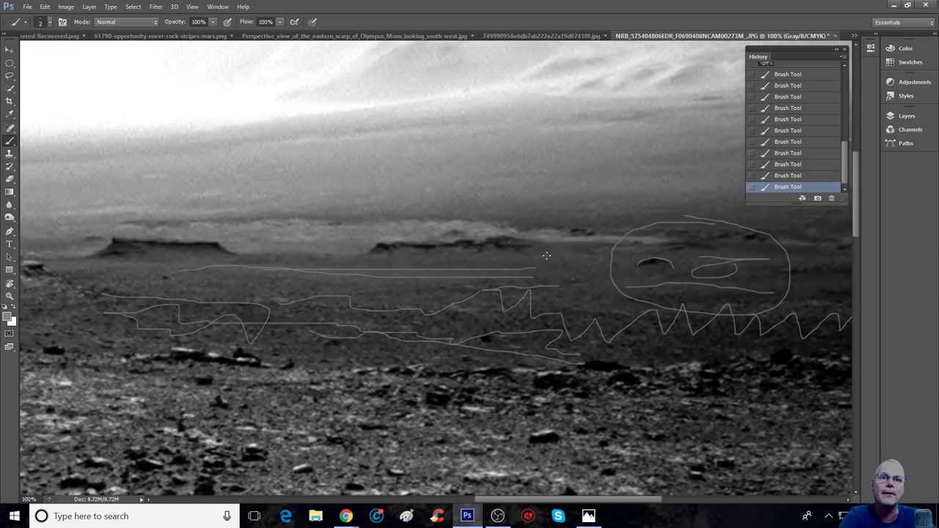
- Paint a grey squiggle between the long horizontal lines and the large circle, and restore Snapshot 13 to clear the grey marks
mouse_move(574, 256)
mouse_down()
mouse_move(550, 288)
mouse_move(581, 299)
mouse_up()
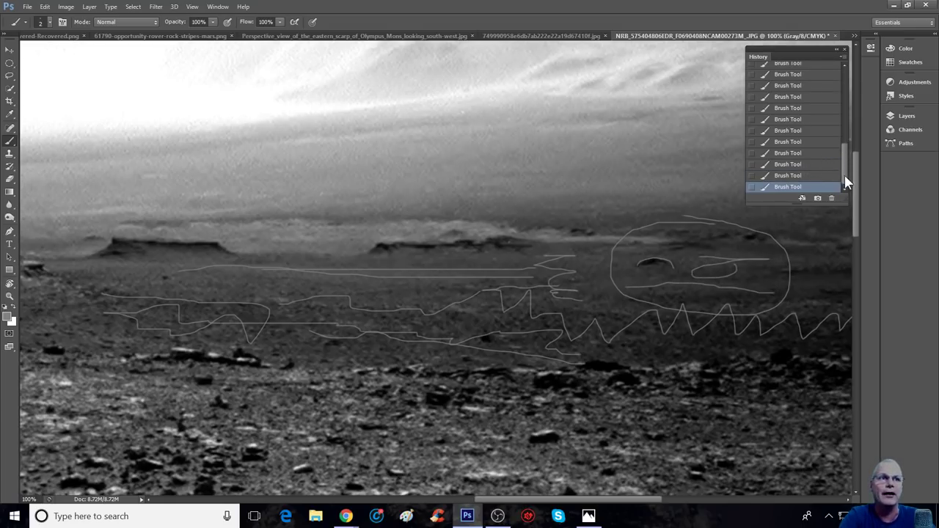
drag(844, 182, 845, 141)
click(819, 155)
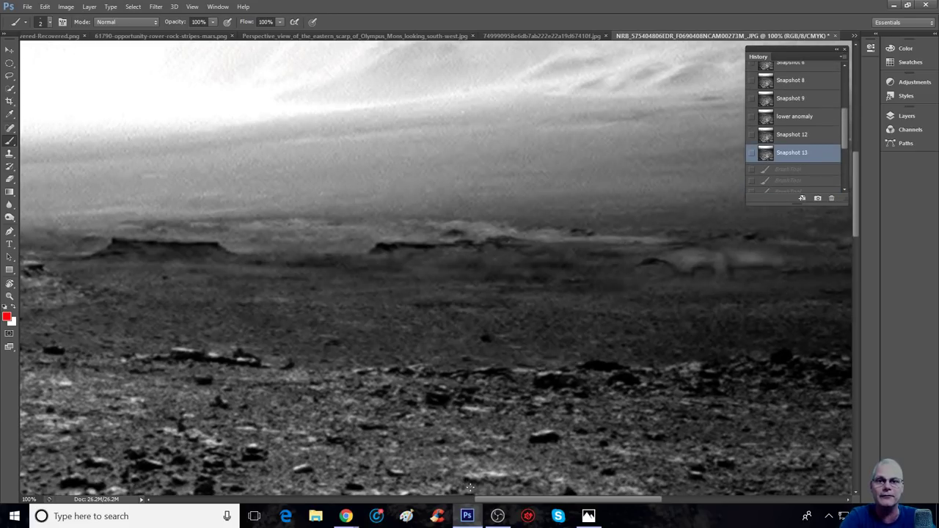
drag(487, 501, 537, 504)
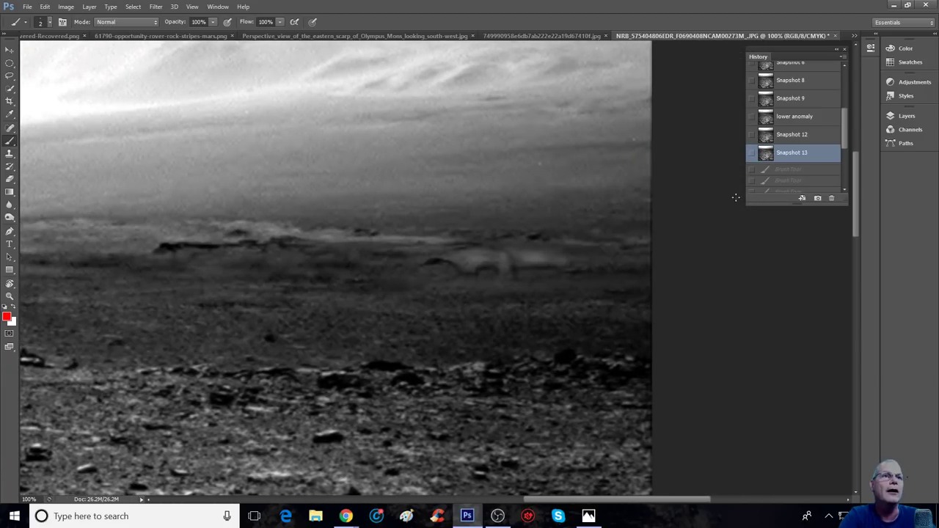
- Restore Snapshot 2 and trace the dark mound in grey, with a rising line, a descending arc and a small w-shaped curve beside it
drag(845, 140, 846, 105)
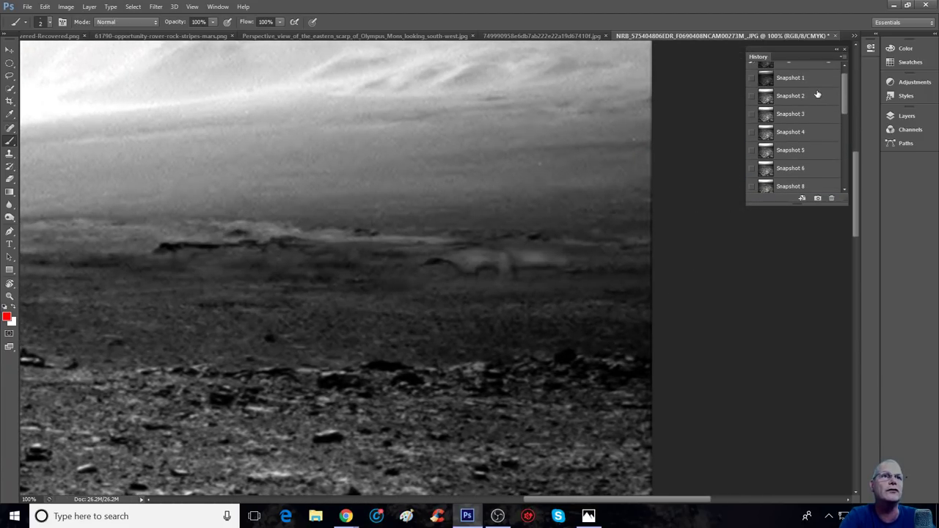
click(816, 95)
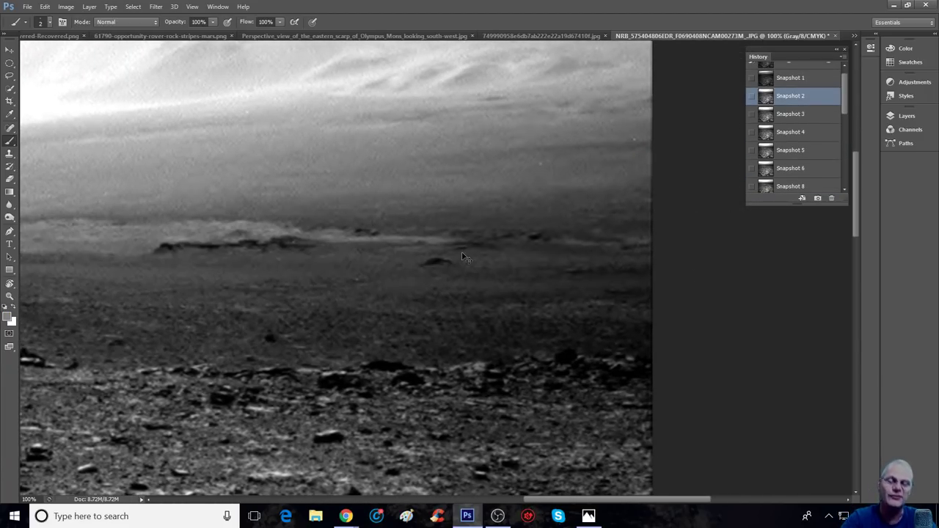
key(ctrl+plus)
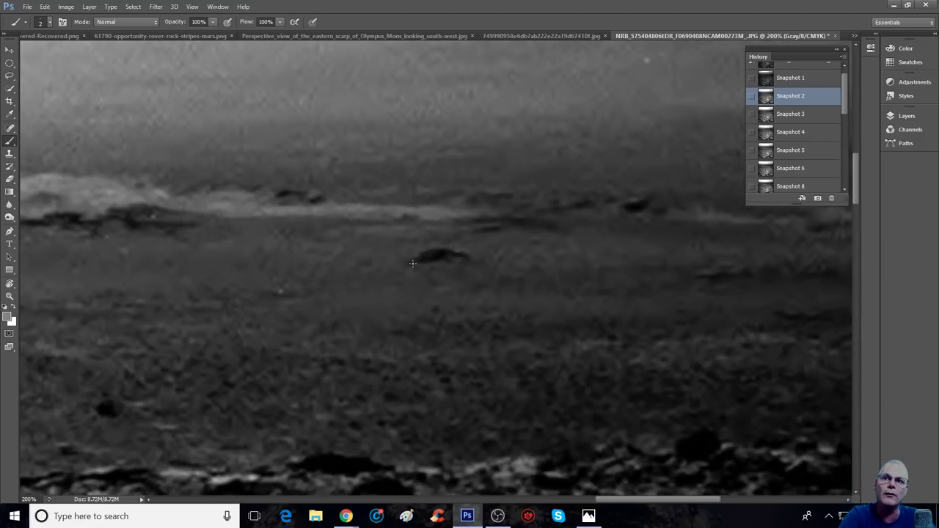
mouse_move(412, 263)
mouse_down()
mouse_move(448, 251)
mouse_move(472, 263)
mouse_move(470, 243)
mouse_move(549, 230)
mouse_move(593, 262)
mouse_up()
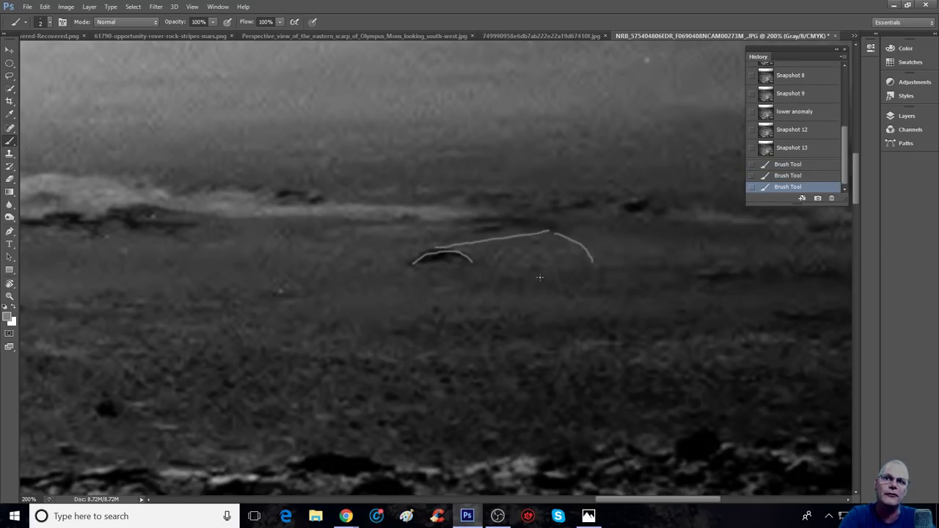
mouse_move(507, 253)
mouse_down()
mouse_move(531, 262)
mouse_move(562, 258)
mouse_up()
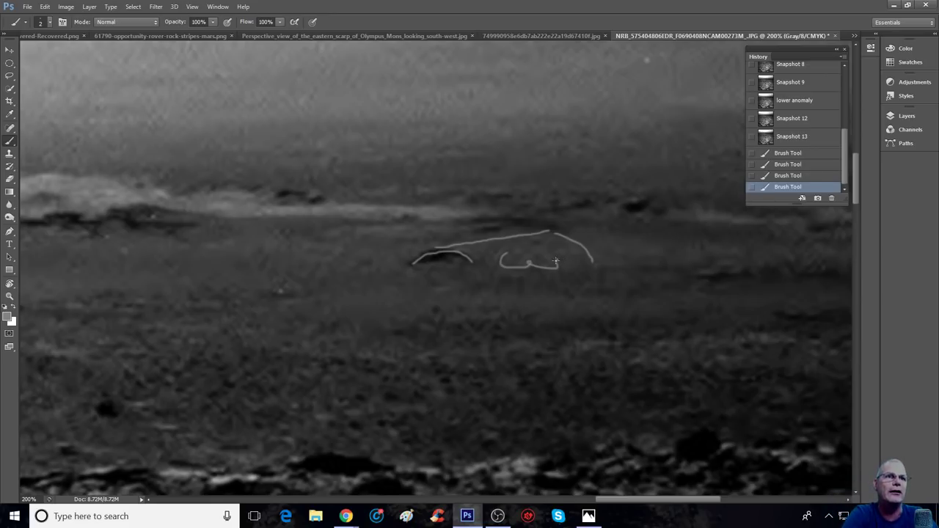
- Restore Snapshot 13 and paint seven short red vertical marks below the pale arched feature and a long red outline across the plain
click(789, 139)
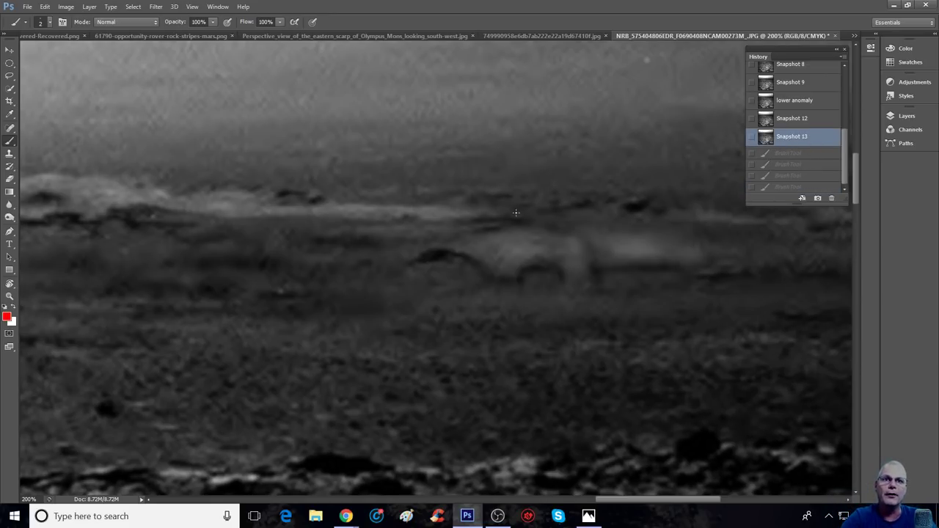
key(ctrl+minus)
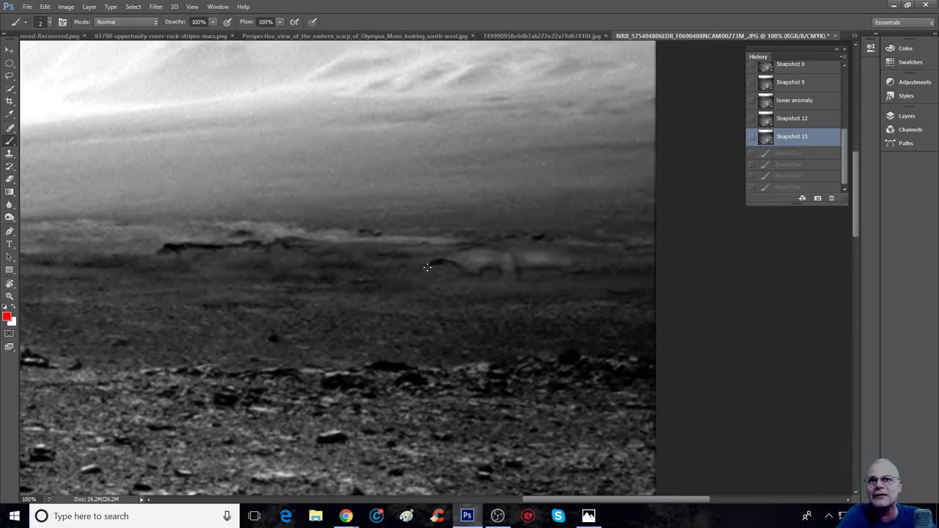
mouse_move(426, 266)
mouse_down()
mouse_move(427, 285)
mouse_move(518, 291)
mouse_up()
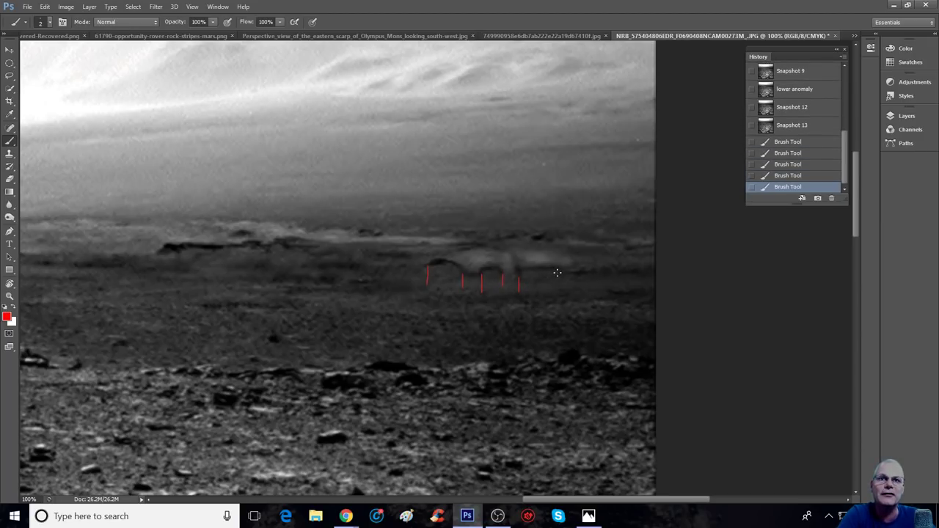
drag(563, 271, 563, 288)
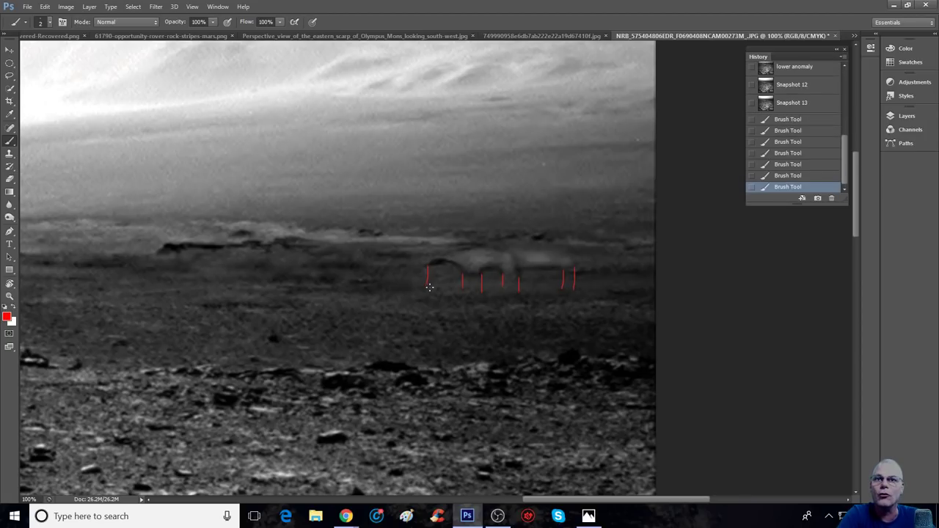
mouse_move(448, 284)
mouse_down()
mouse_move(633, 282)
mouse_move(483, 290)
mouse_move(405, 277)
mouse_move(283, 280)
mouse_move(131, 265)
mouse_move(58, 287)
mouse_move(204, 282)
mouse_move(395, 298)
mouse_up()
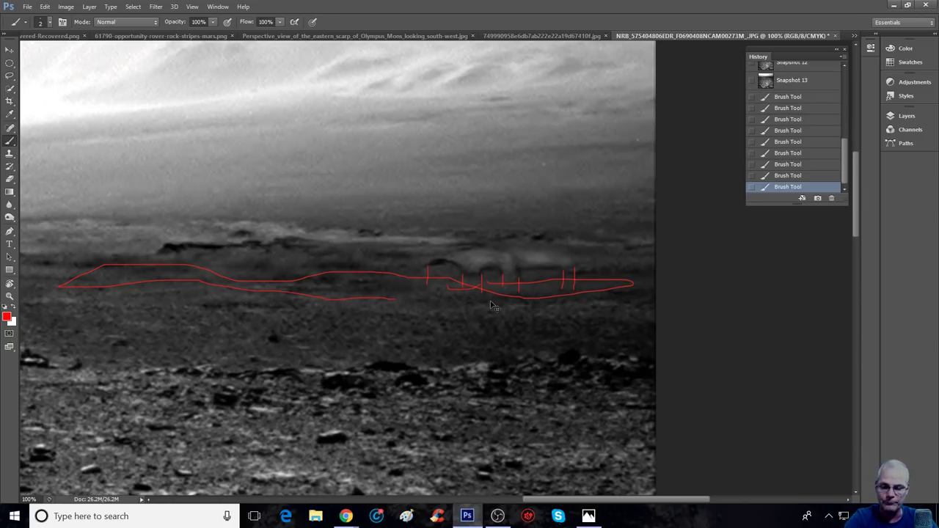
- Restore Snapshot 13 to clear the red marks, and outline the ridge at the photo's left and the adjoining outcrop in red
key(ctrl+minus)
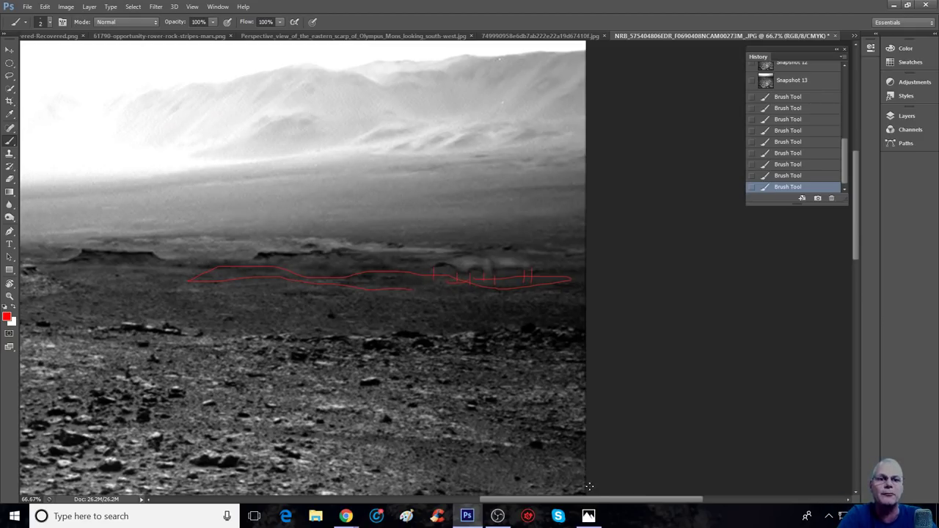
drag(594, 499, 477, 496)
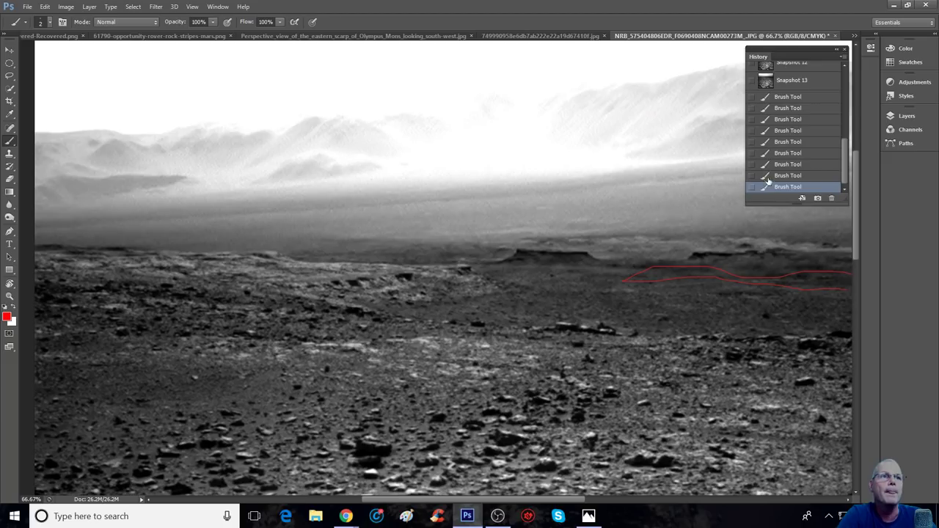
drag(849, 172, 850, 157)
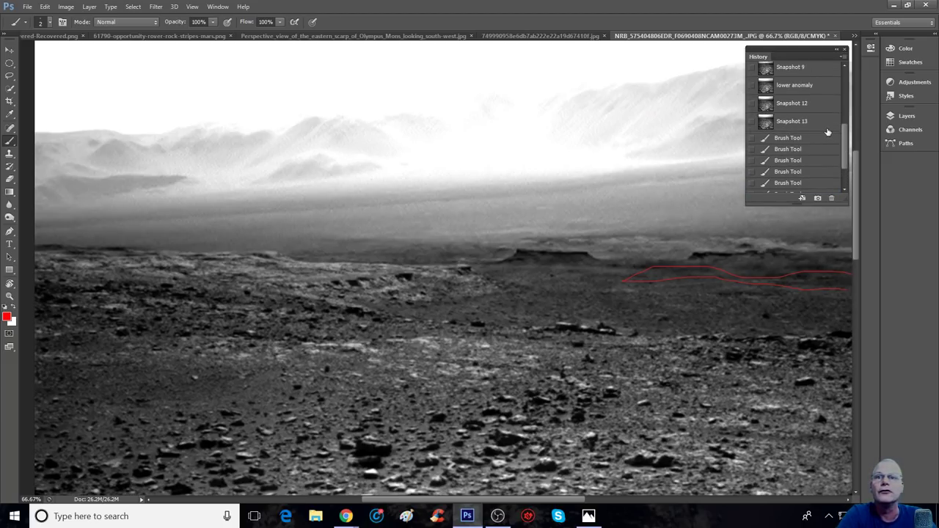
click(807, 123)
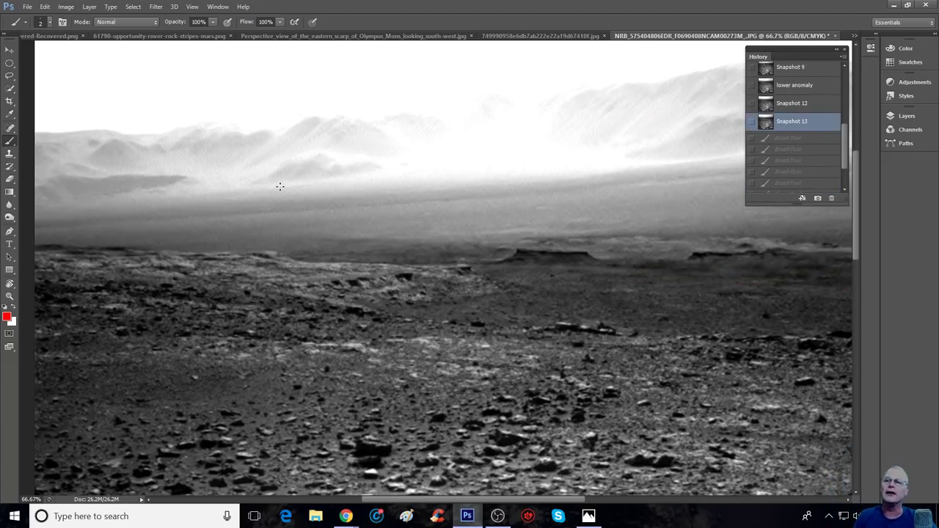
mouse_move(143, 212)
mouse_down()
mouse_move(54, 247)
mouse_move(49, 273)
mouse_move(111, 298)
mouse_move(257, 301)
mouse_up()
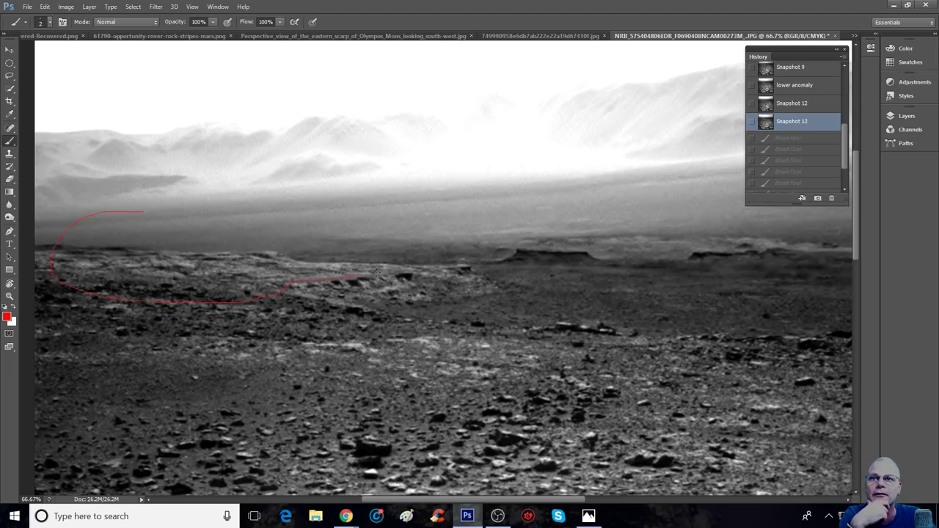
drag(365, 240, 99, 212)
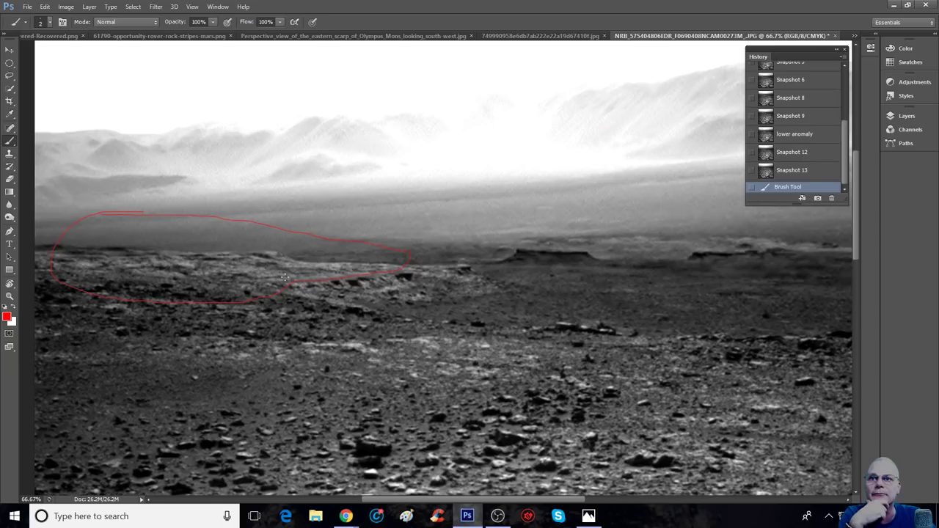
mouse_move(296, 284)
mouse_down()
mouse_move(320, 311)
mouse_move(420, 307)
mouse_up()
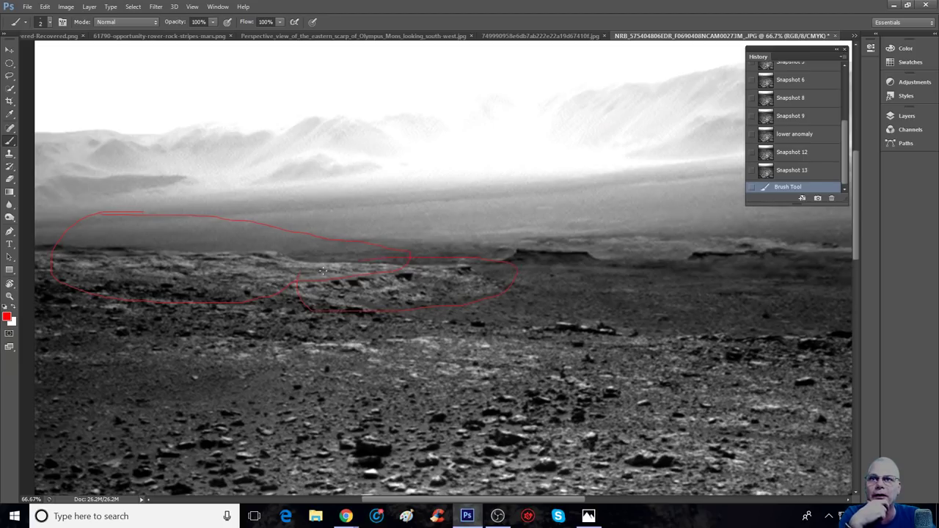
drag(323, 271, 303, 281)
- Examine the outlined outcrop up close and restore Snapshot 13 to remove both red outlines
scroll(303, 281, up, 1)
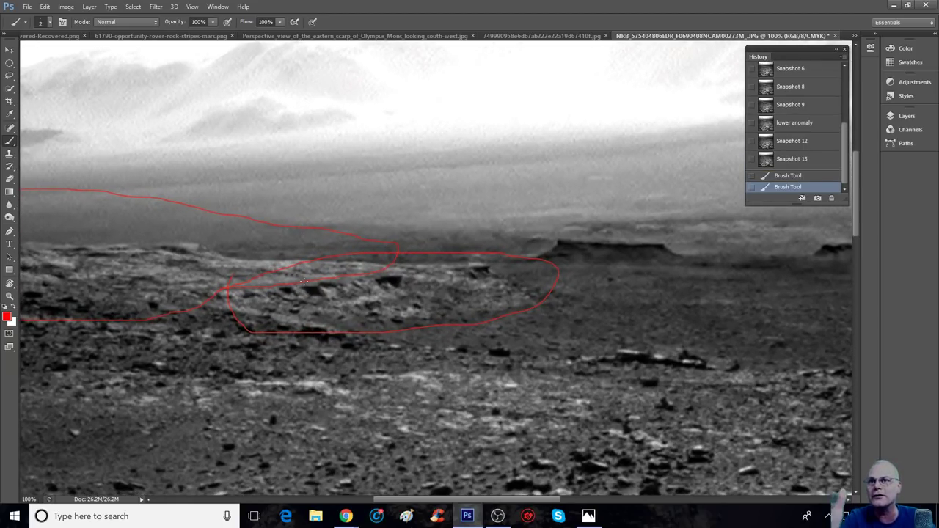
scroll(303, 282, up, 1)
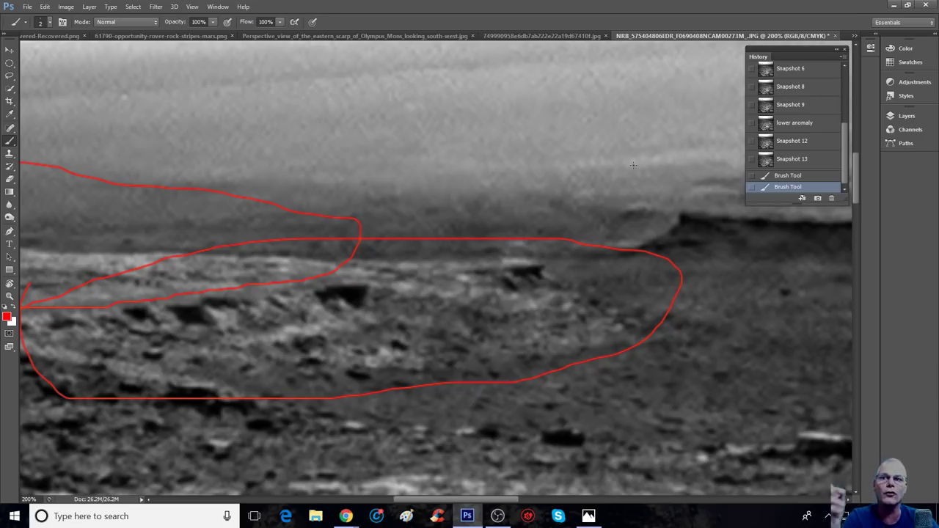
scroll(632, 164, down, 1)
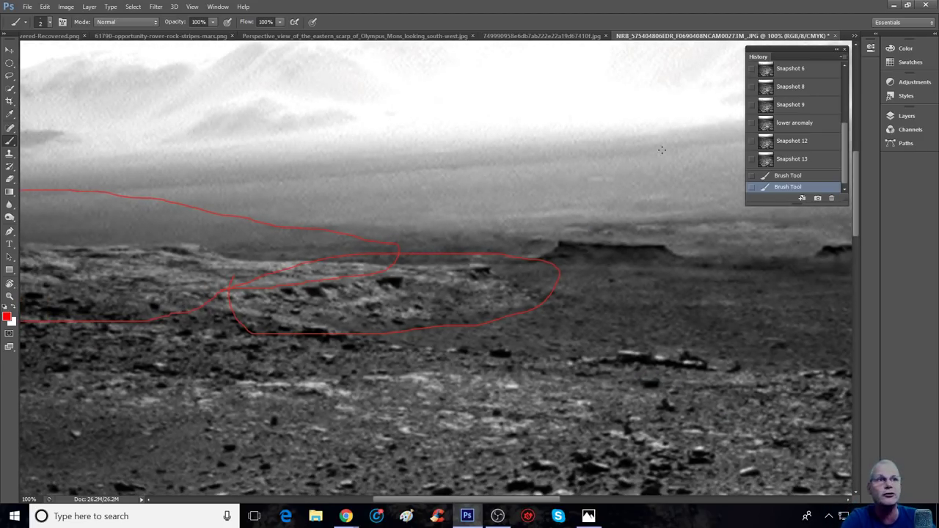
click(791, 159)
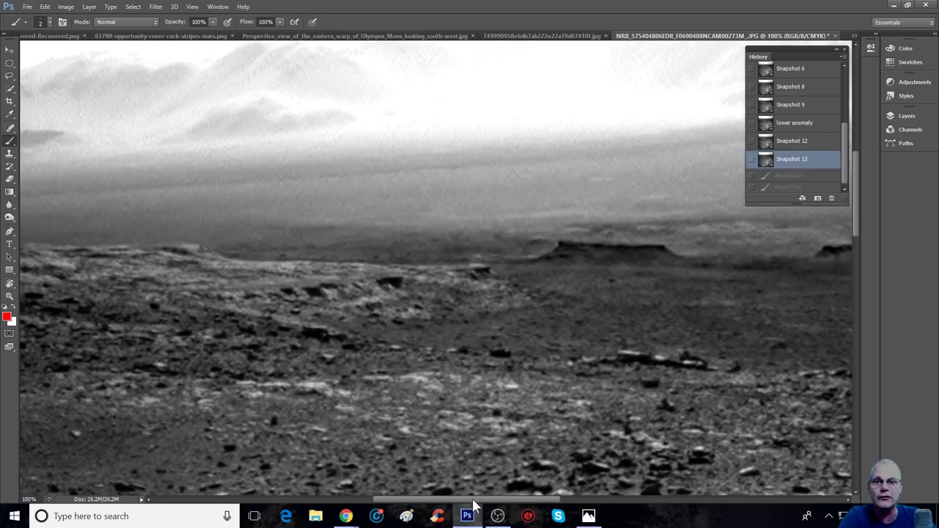
- Circle the outcrop in red, from the end of the ridge to the left mesa
scroll(306, 216, left, 6)
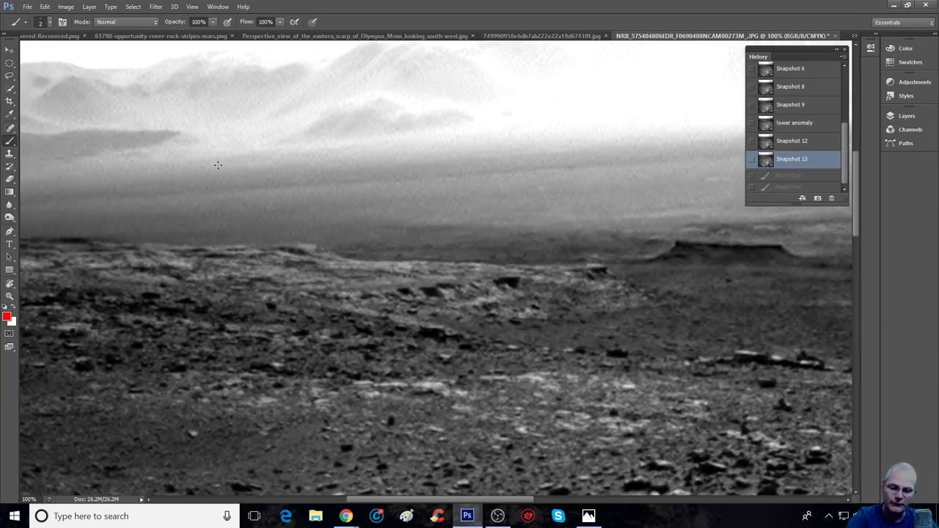
key(ctrl+minus)
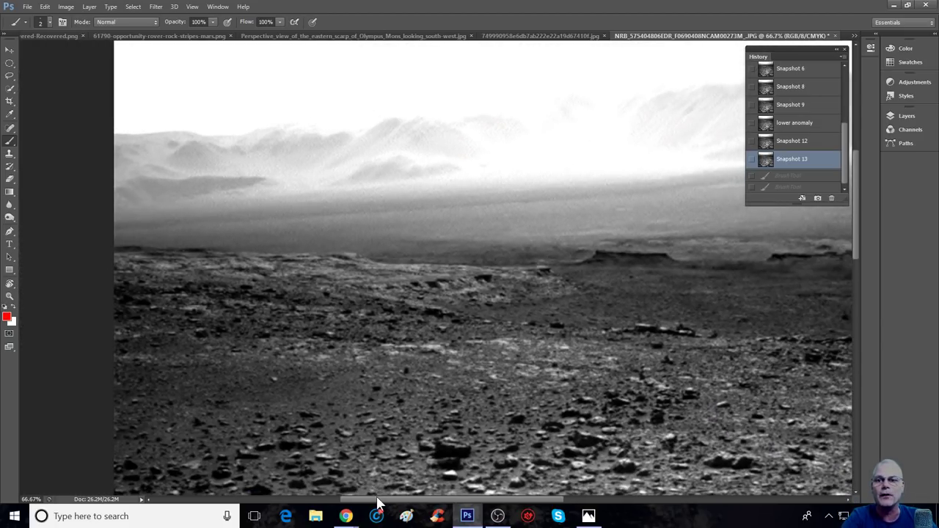
drag(380, 500, 445, 500)
key(ctrl+minus)
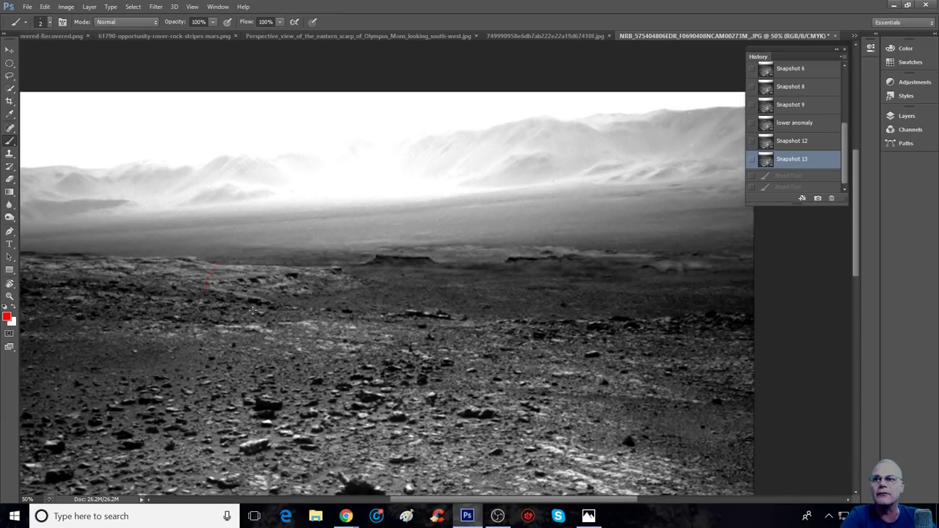
key(ctrl+shift+z)
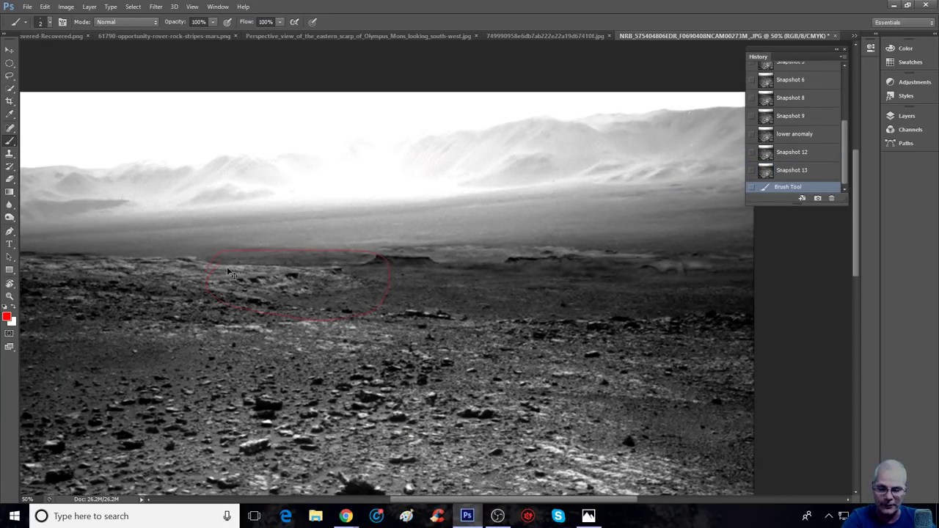
- Examine the ridge beside the red circle up close and paint a short red line along its slope toward the circle
key(ctrl+plus)
key(ctrl+plus)
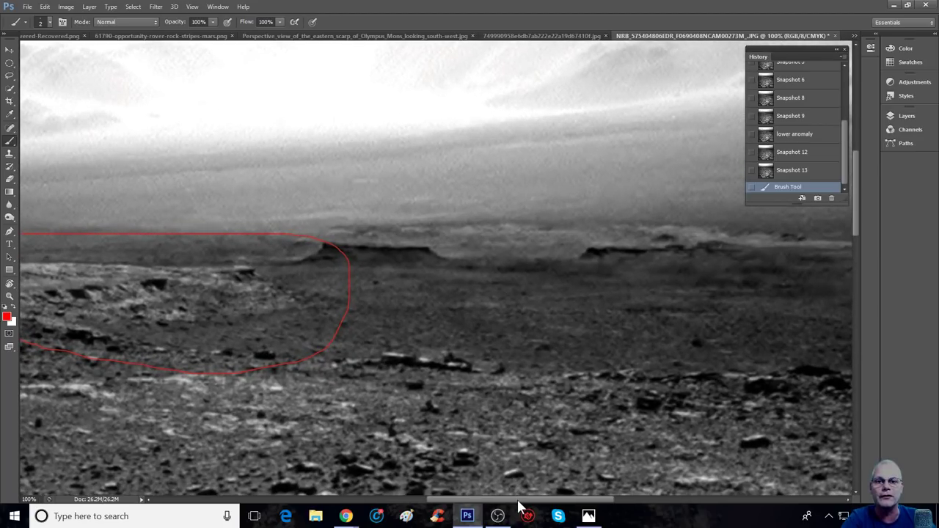
drag(518, 499, 356, 496)
key(ctrl+plus)
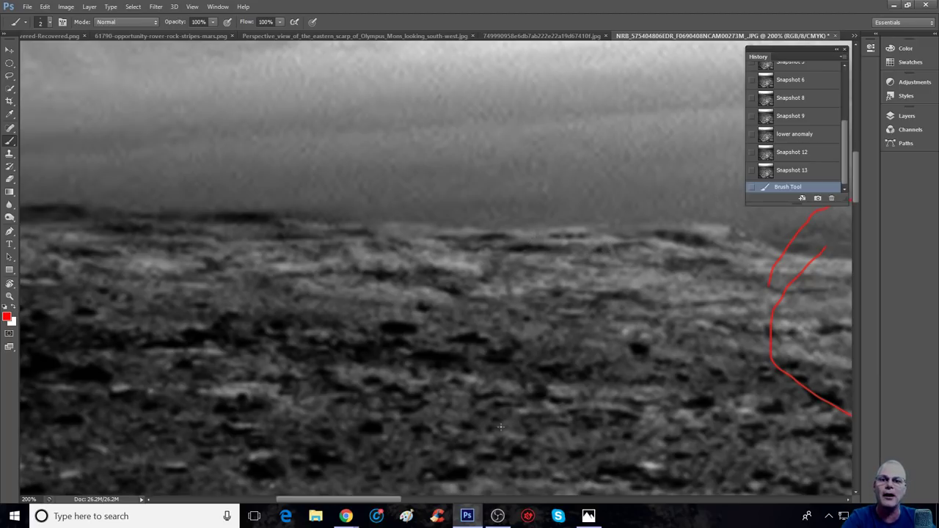
drag(374, 500, 445, 506)
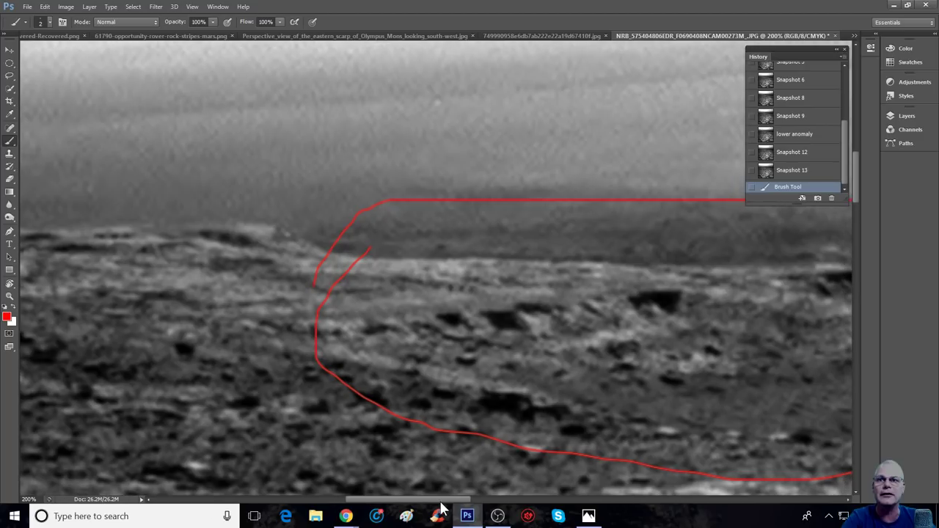
mouse_move(176, 291)
mouse_down()
mouse_move(214, 307)
mouse_move(304, 301)
mouse_up()
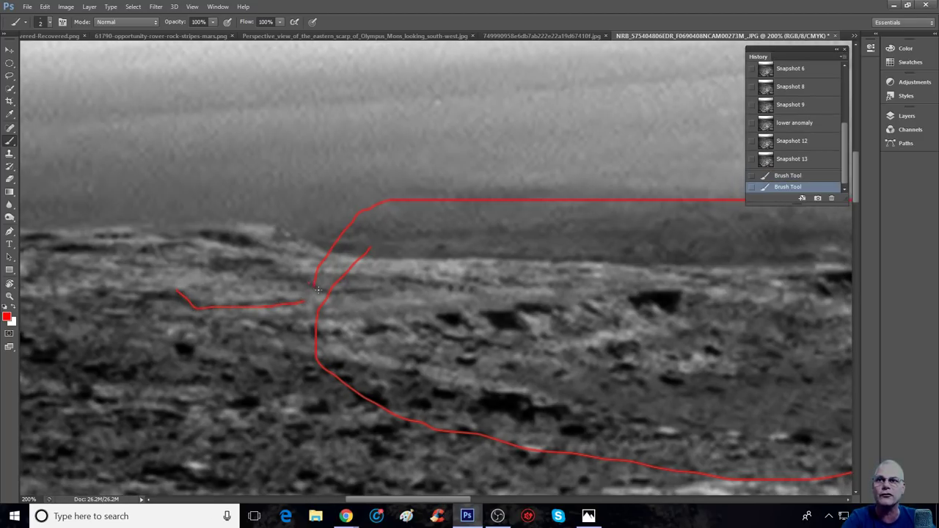
- Restore Snapshot 13 to clear the red marks and examine the pale arched feature at the photo's far right
click(803, 149)
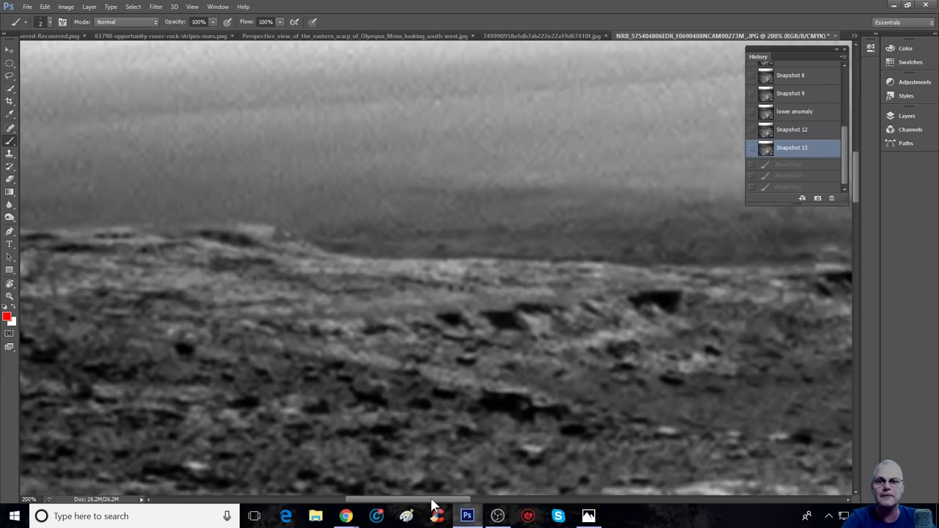
drag(431, 505, 677, 476)
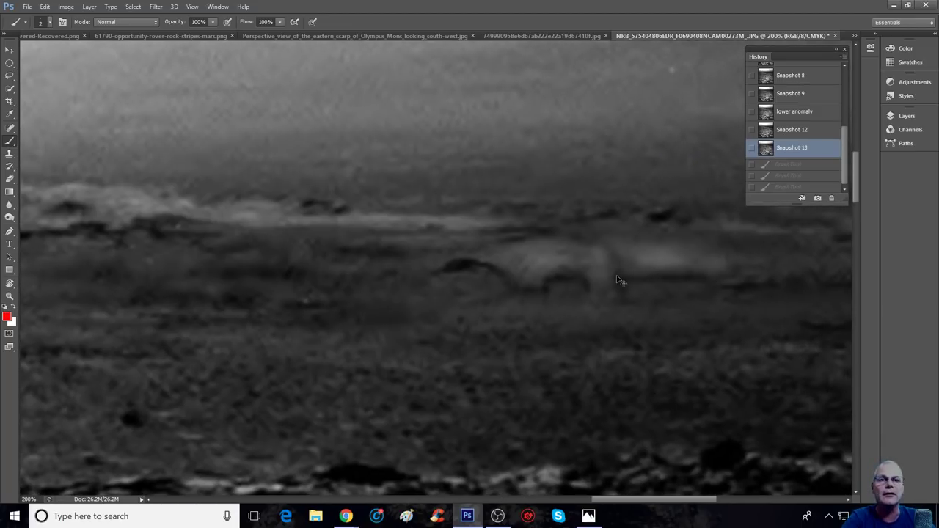
key(ctrl+minus)
key(ctrl+minus)
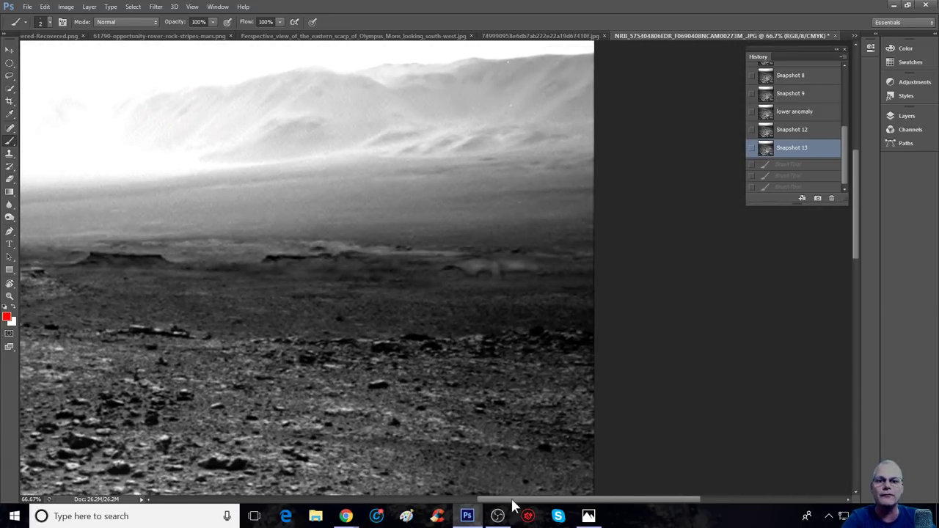
- Paint a red rightward arrow and long red lines across the plain below the mesas, and restore Snapshot 13 to clear them
key(ctrl+minus)
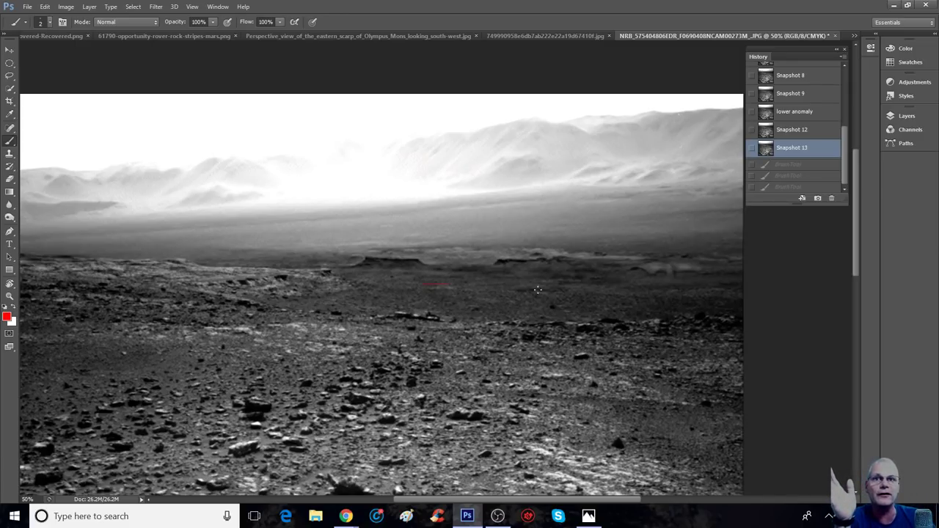
mouse_move(537, 290)
mouse_down()
mouse_move(626, 290)
mouse_move(593, 309)
mouse_up()
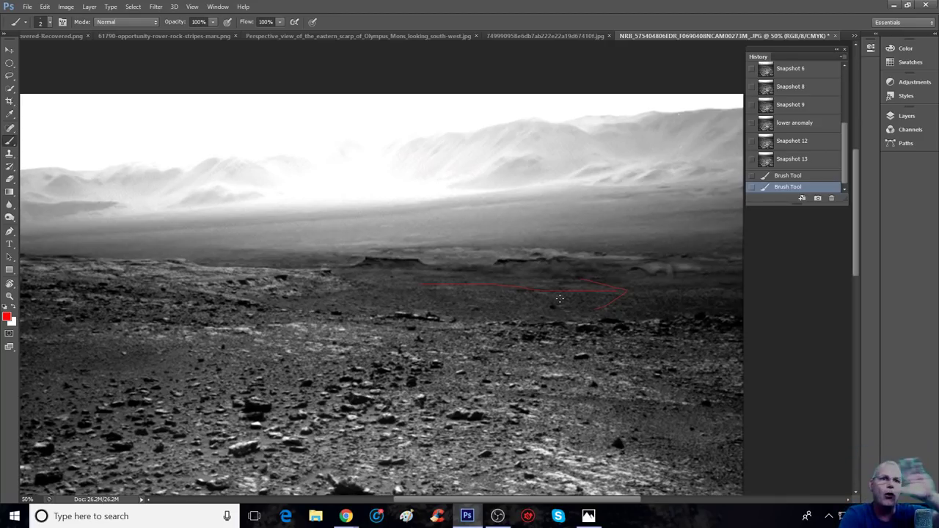
mouse_move(649, 299)
mouse_down()
mouse_move(346, 264)
mouse_move(167, 266)
mouse_up()
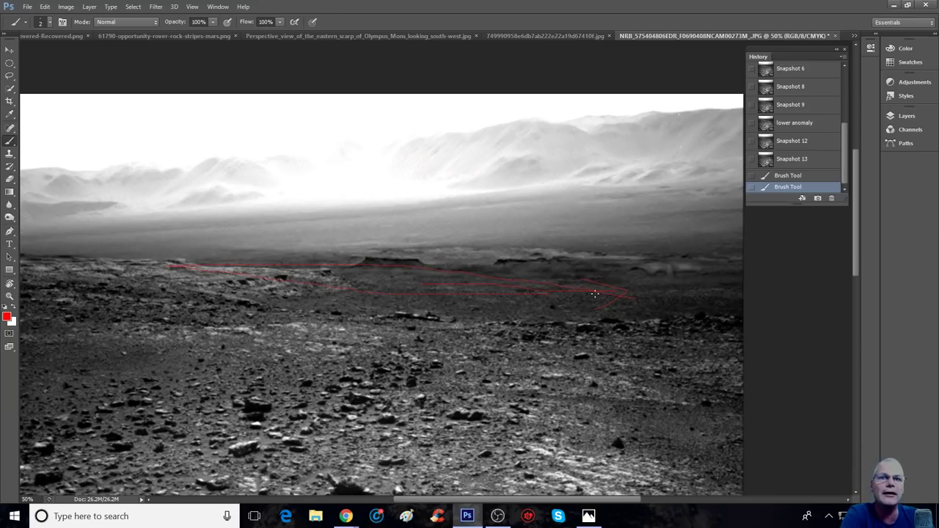
drag(594, 294, 748, 288)
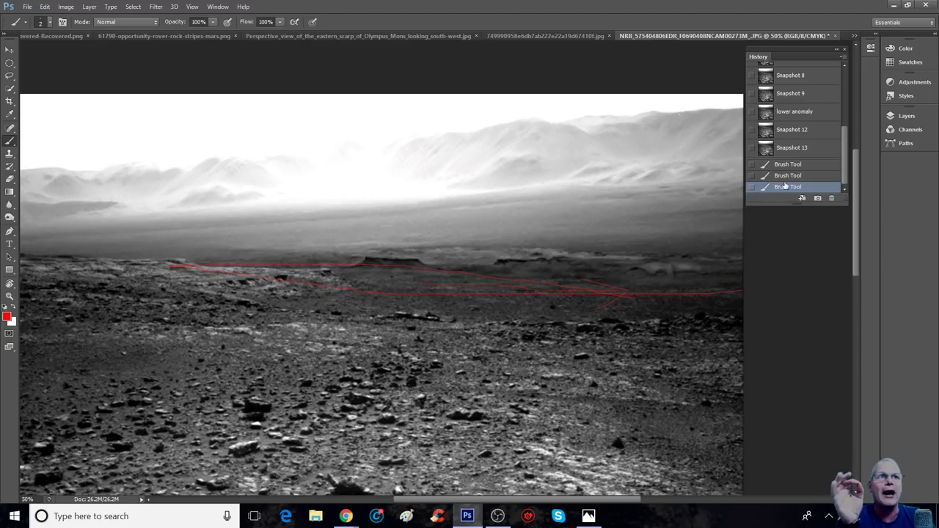
click(808, 150)
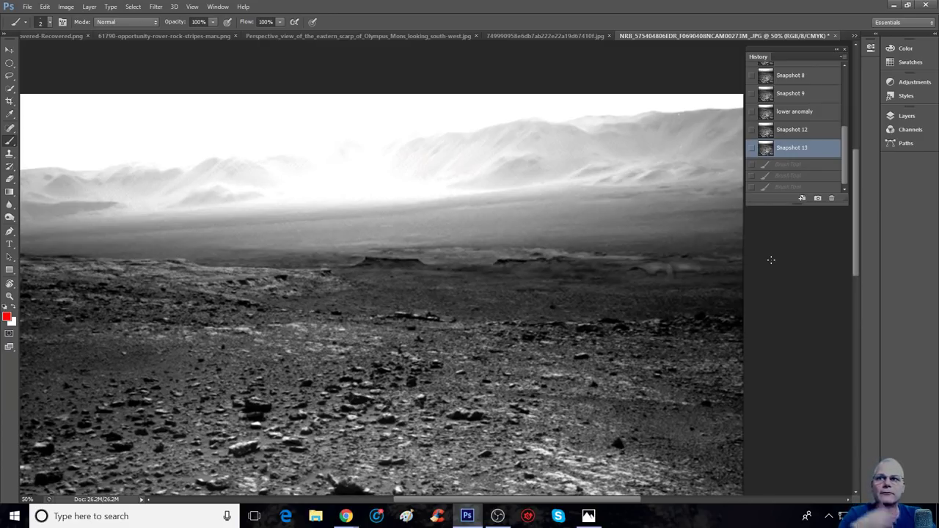
- Switch to the Photos app and advance from the white-lettered Mars banner to the closing image 2.png
click(589, 516)
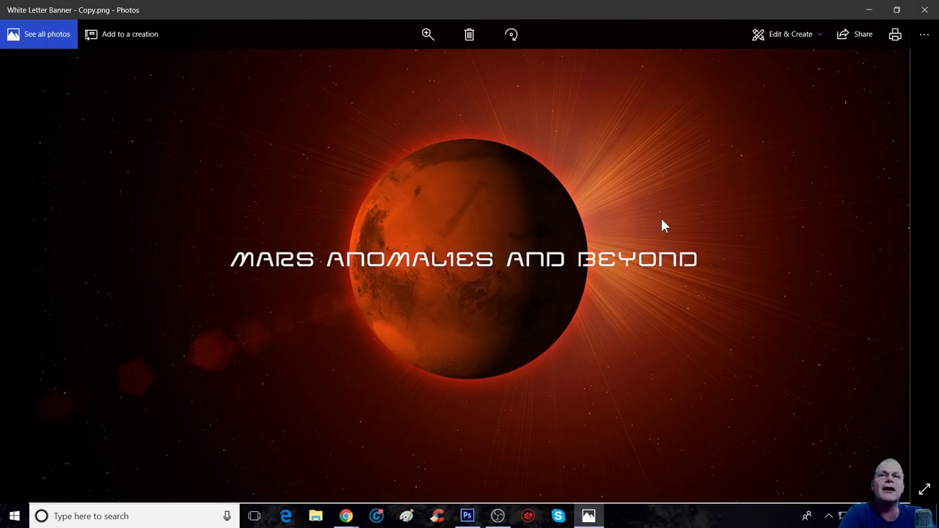
scroll(703, 226, down, 1)
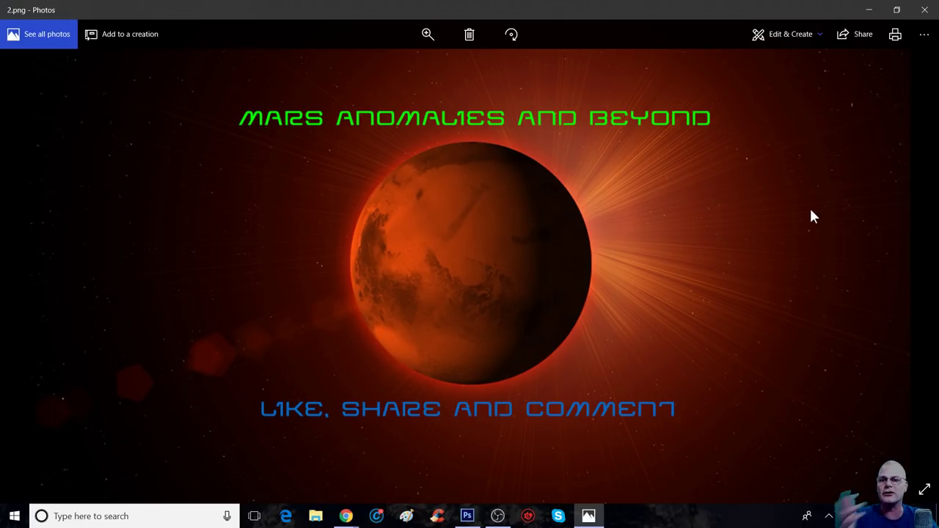